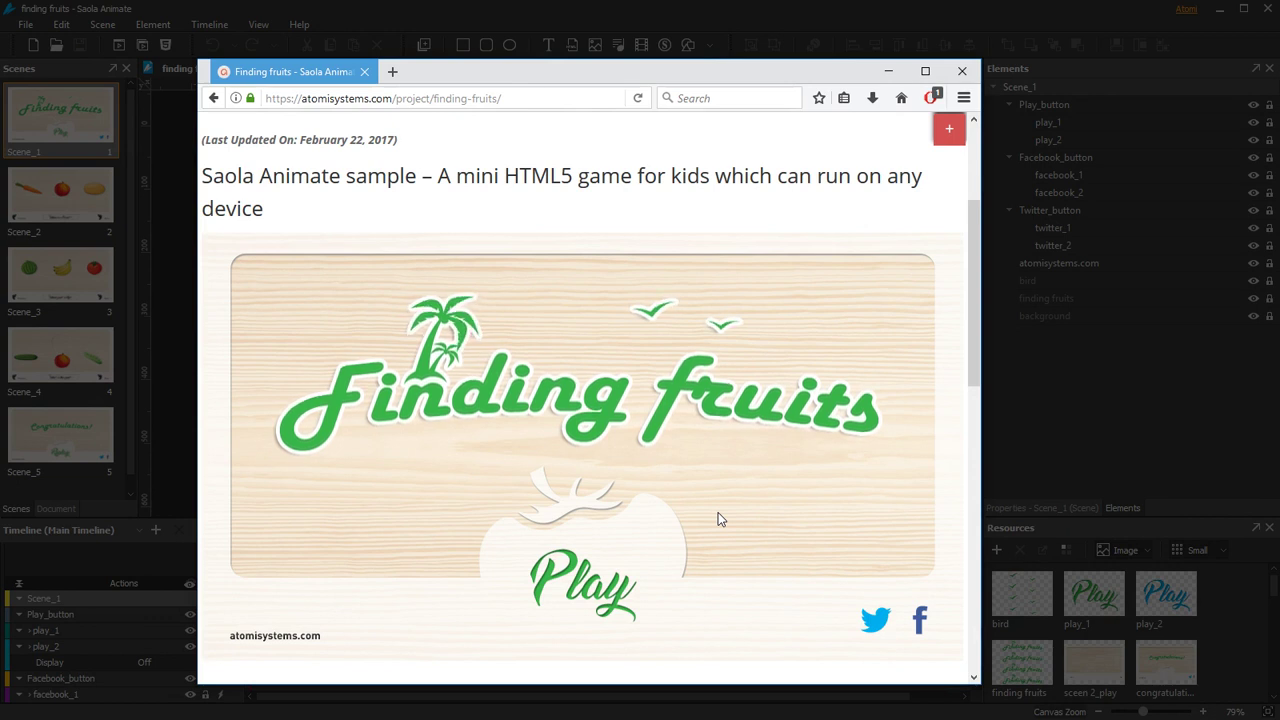
Step: Play the Finding fruits game, go to the next scene, then go back twice to the title screen
{"action": "left_click", "coordinate": [589, 579]}
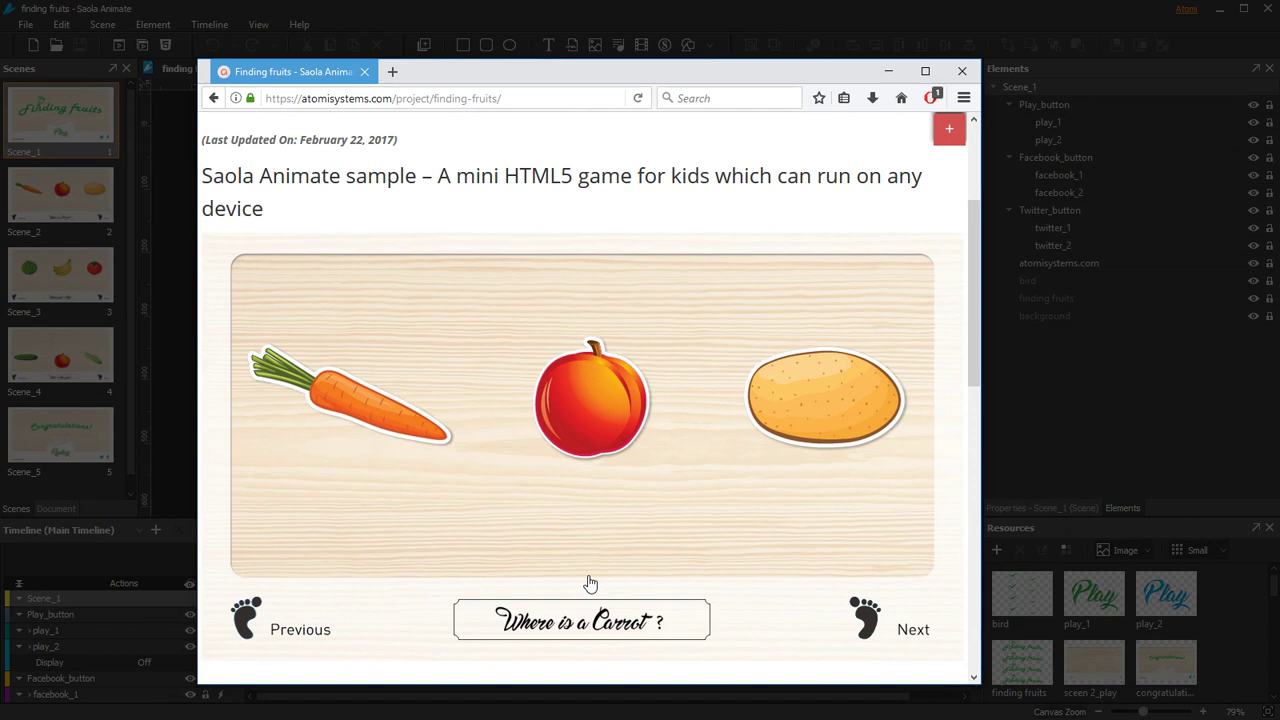
{"action": "left_click", "coordinate": [867, 625]}
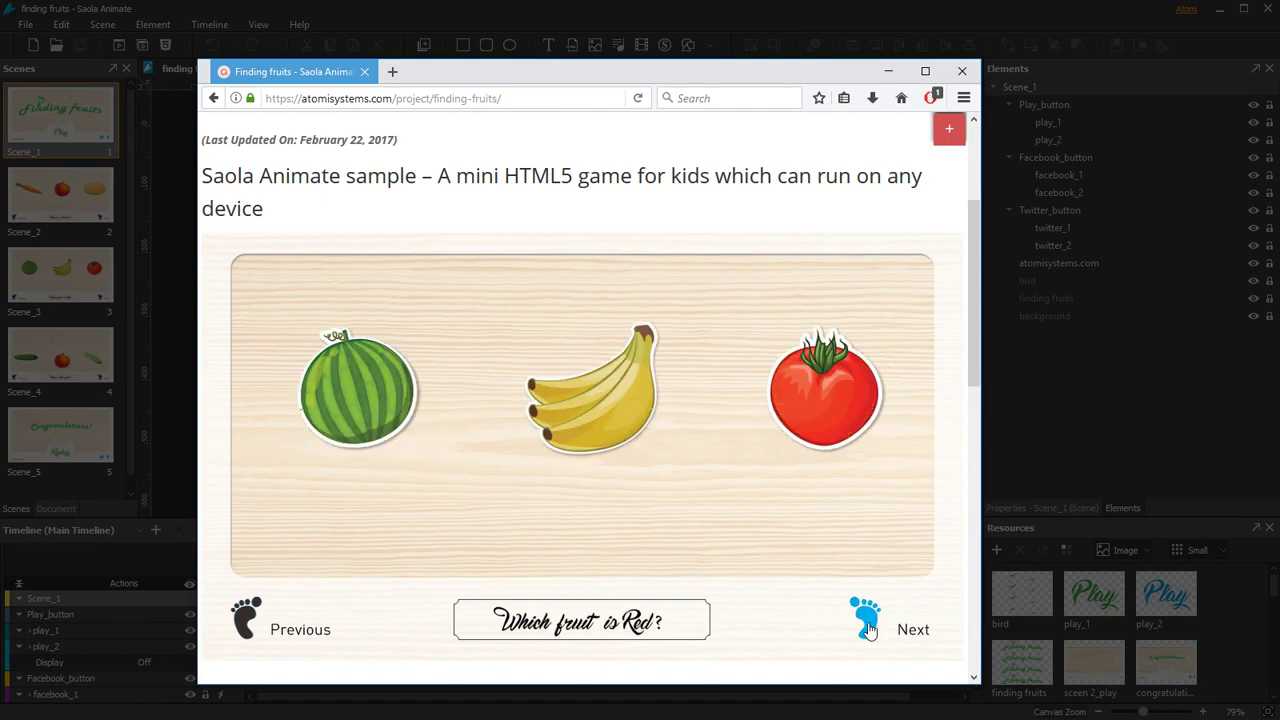
{"action": "left_click", "coordinate": [240, 620]}
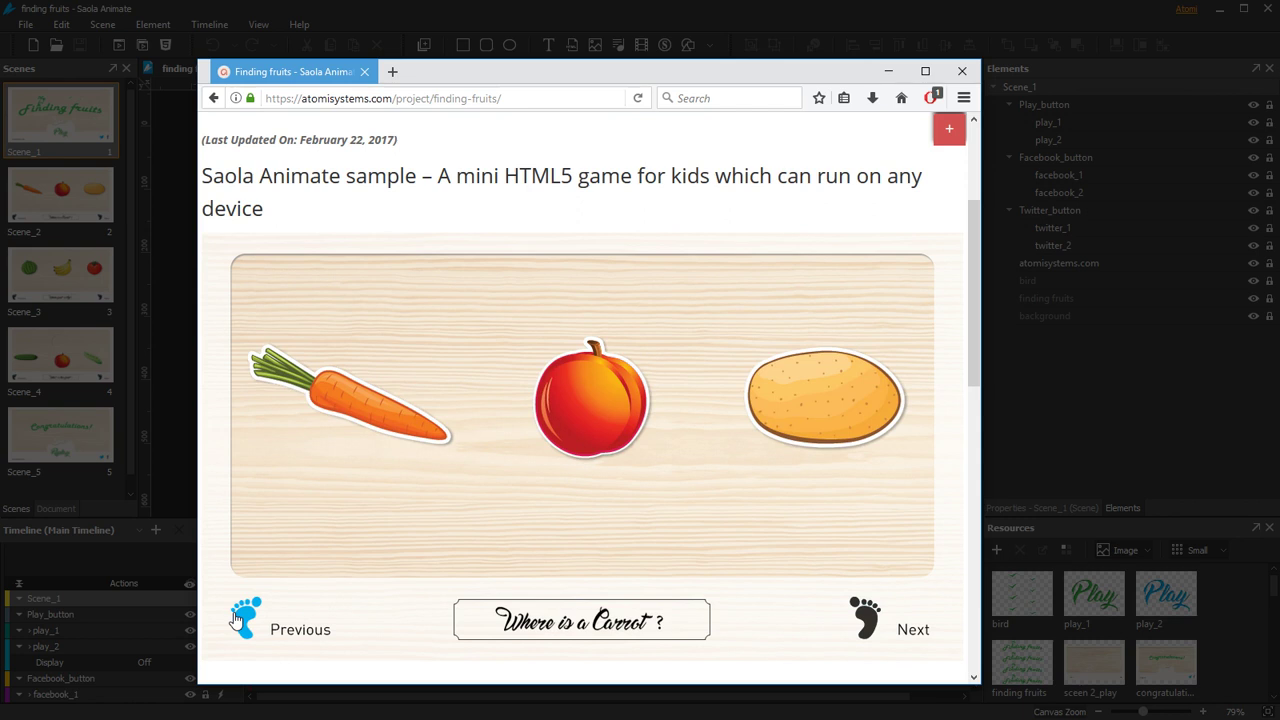
{"action": "left_click", "coordinate": [237, 620]}
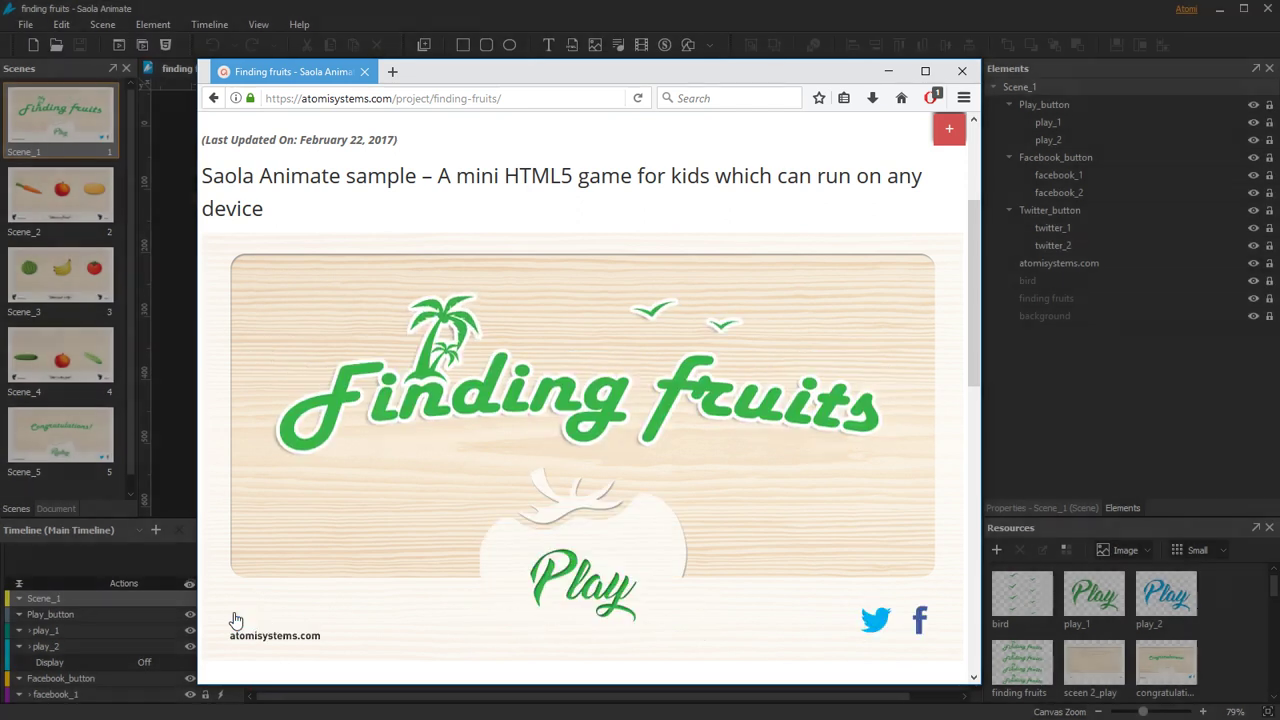
Step: Bring the Saola Animate finding fruits project window in front of Firefox
{"action": "left_click", "coordinate": [1097, 61]}
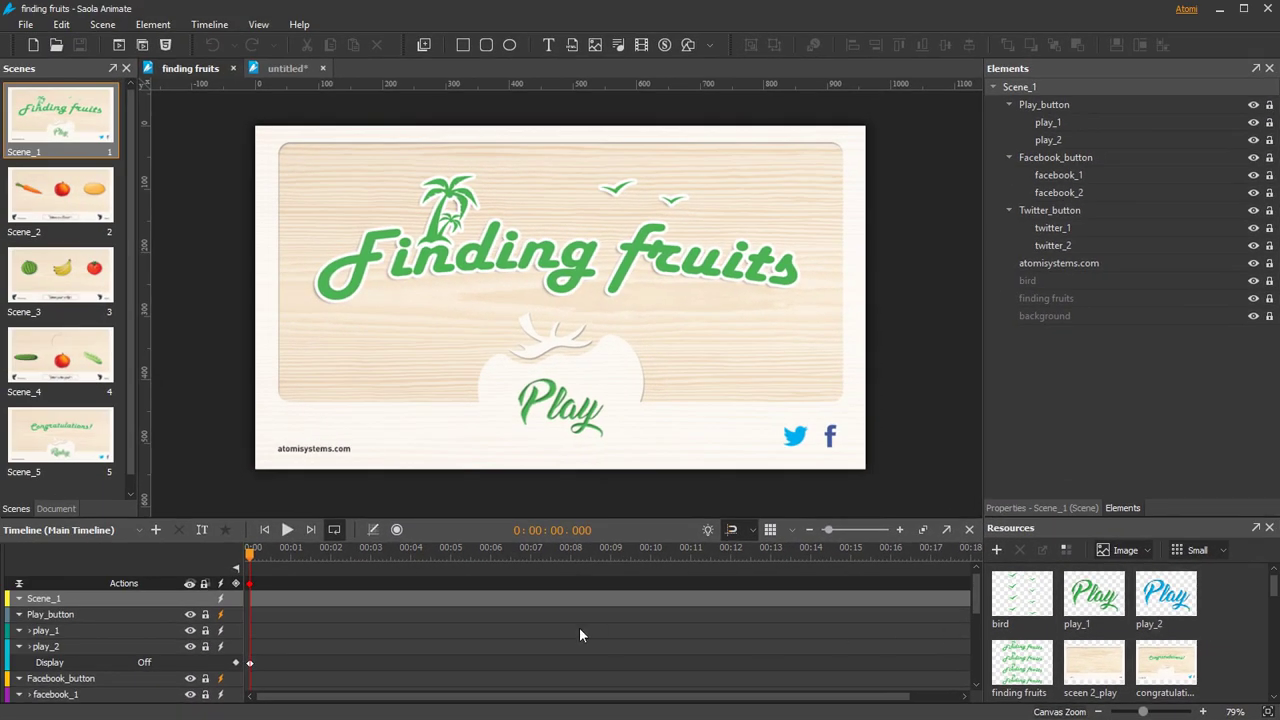
Step: Inspect Play_button's Mouse Enter actions, which hide play_1 and show play_2
{"action": "left_click", "coordinate": [221, 617]}
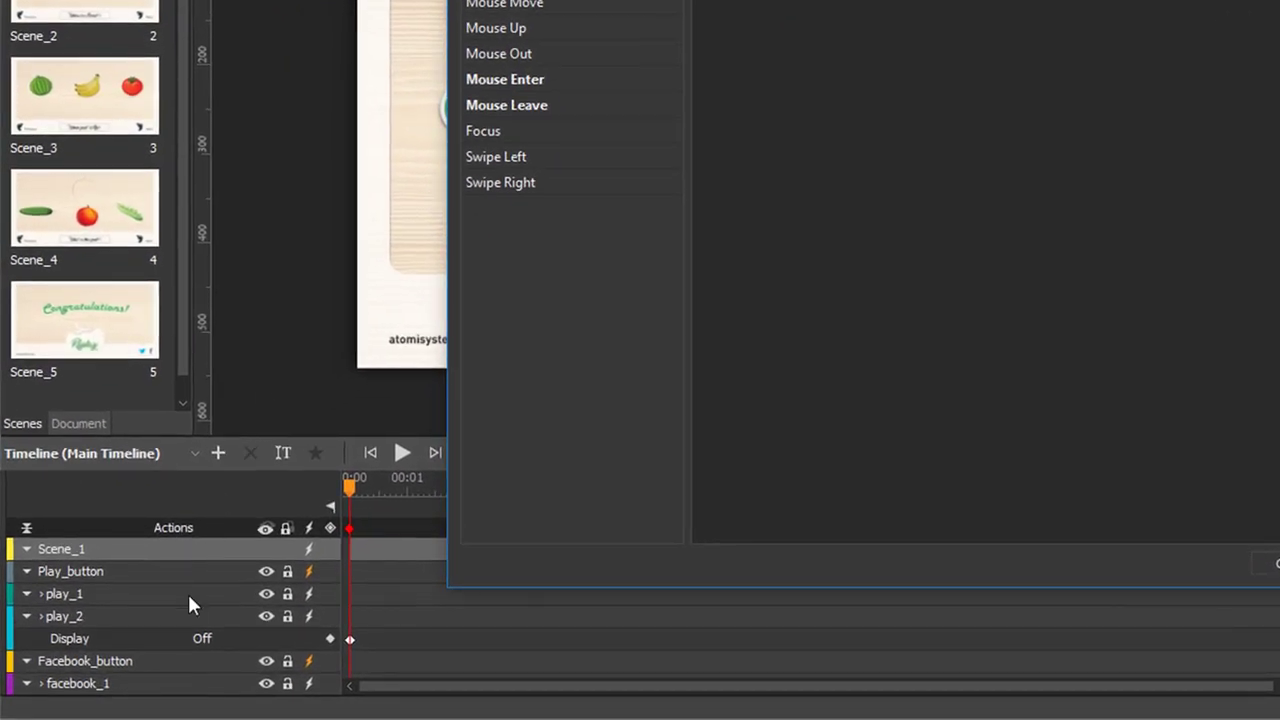
{"action": "left_click", "coordinate": [184, 614]}
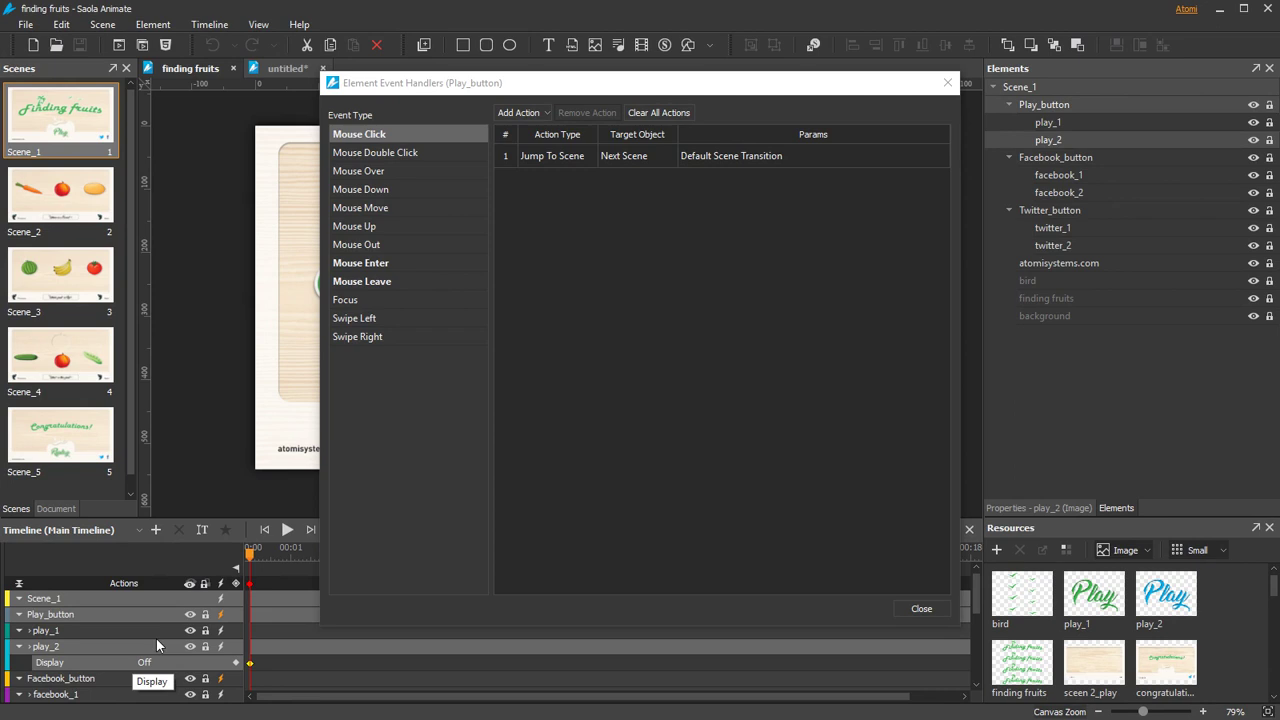
{"action": "left_click", "coordinate": [424, 264]}
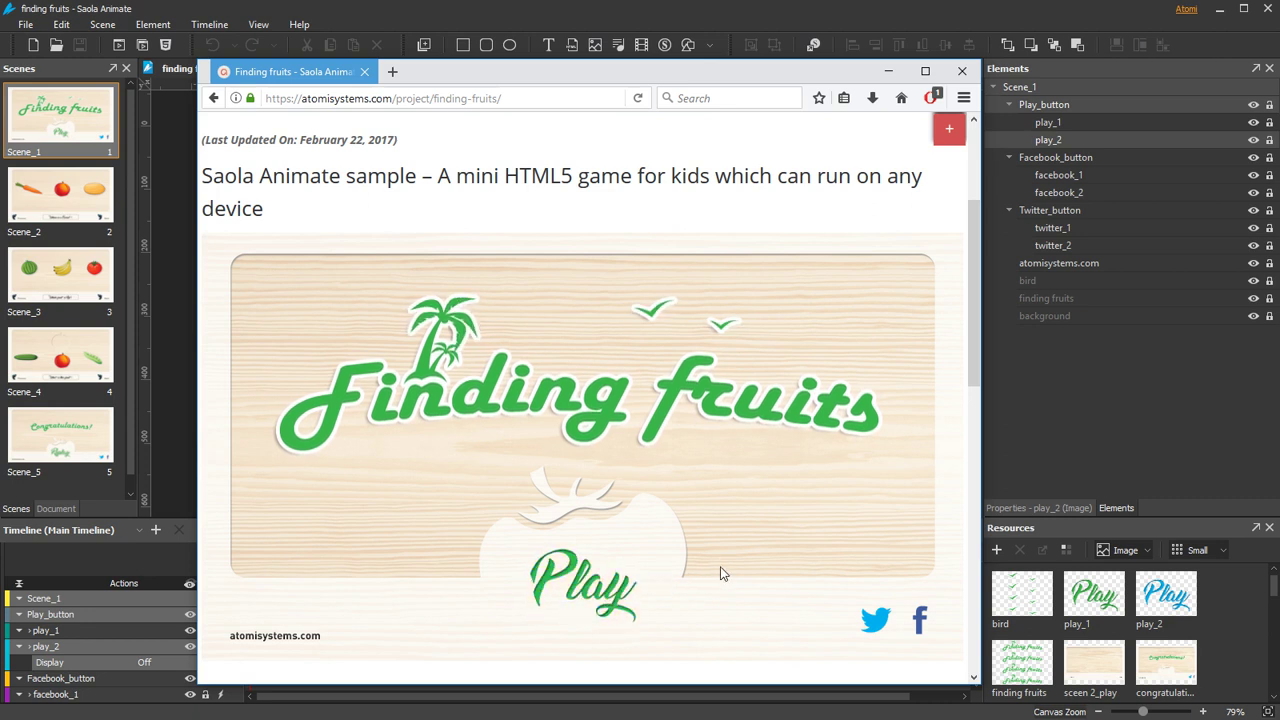
Step: Minimize Firefox and review Play_button's Mouse Leave and Mouse Click (Next Scene) actions
{"action": "left_click", "coordinate": [887, 71]}
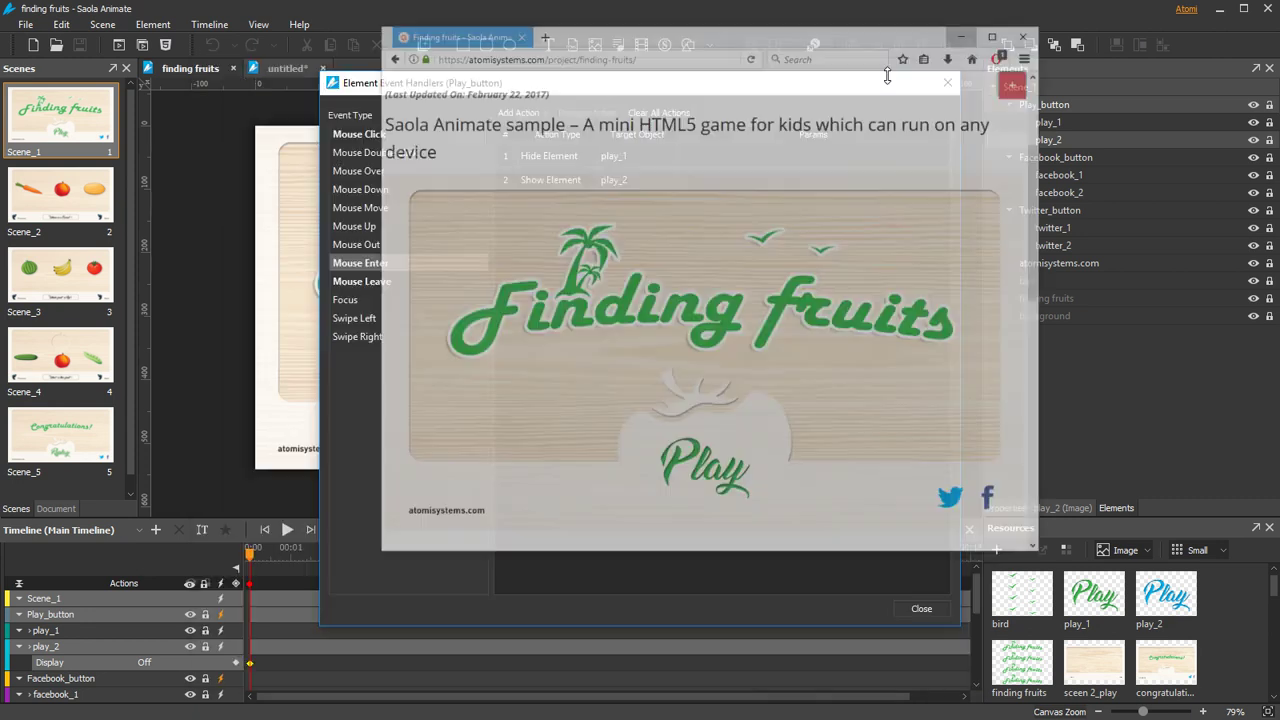
{"action": "left_click", "coordinate": [437, 281]}
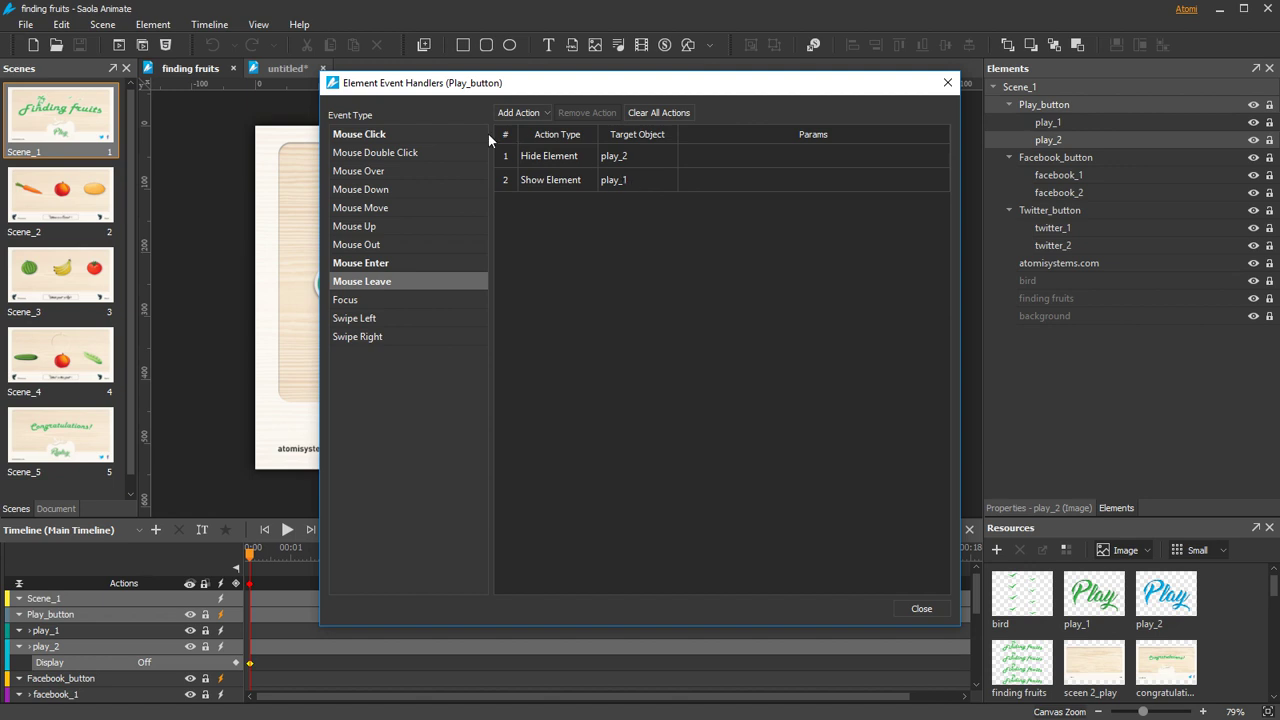
{"action": "left_click", "coordinate": [417, 133]}
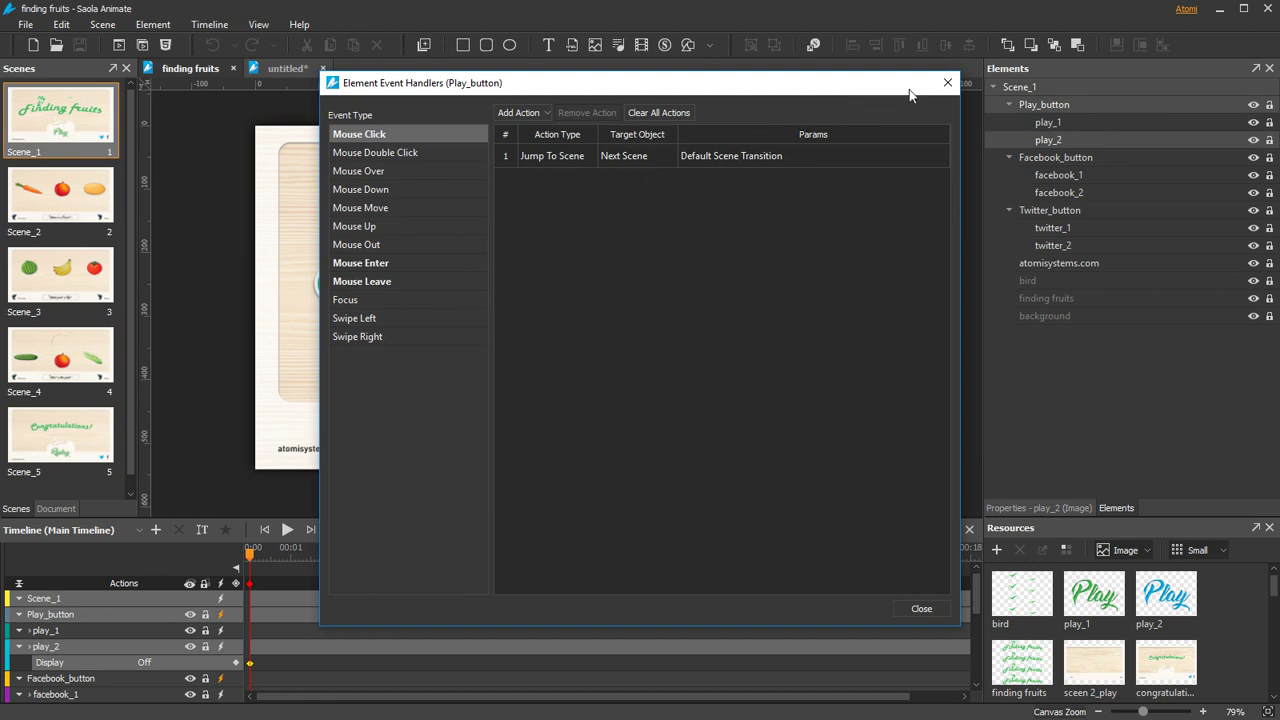
Step: In the untitled document, draw a rectangle Div_1 box reading 'CLICK HERE'
{"action": "left_click", "coordinate": [945, 84]}
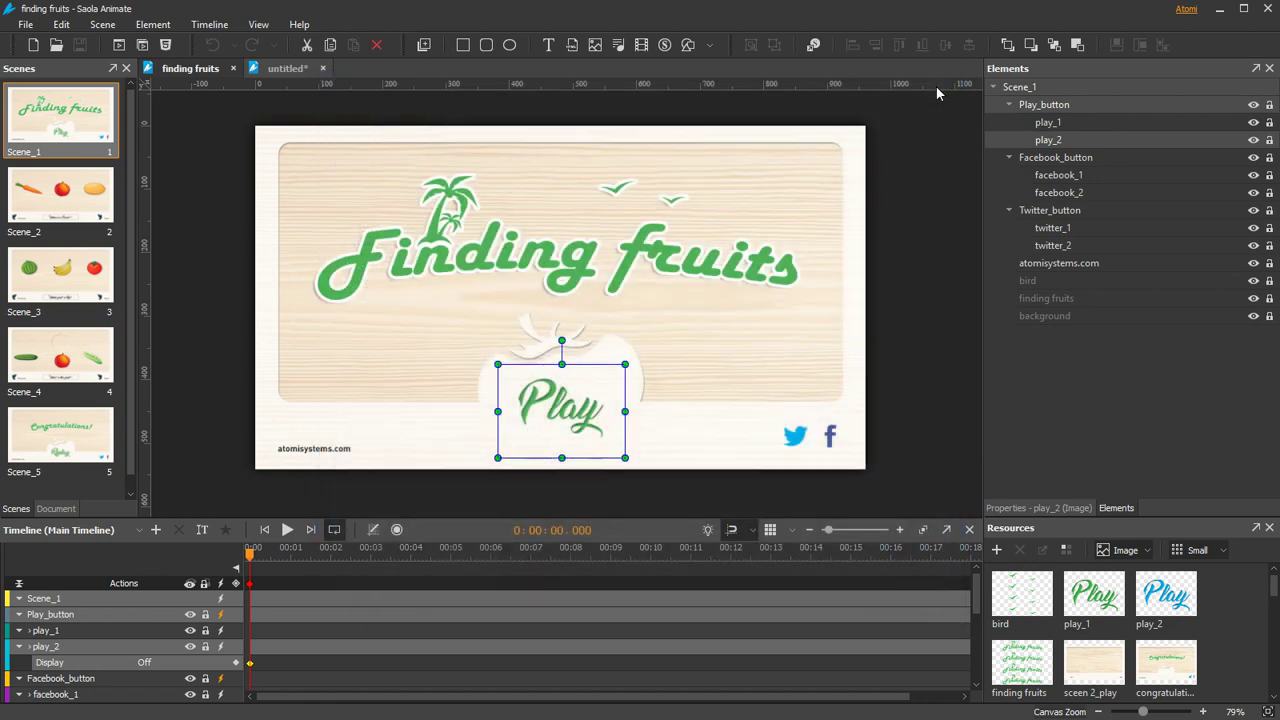
{"action": "left_click", "coordinate": [284, 68]}
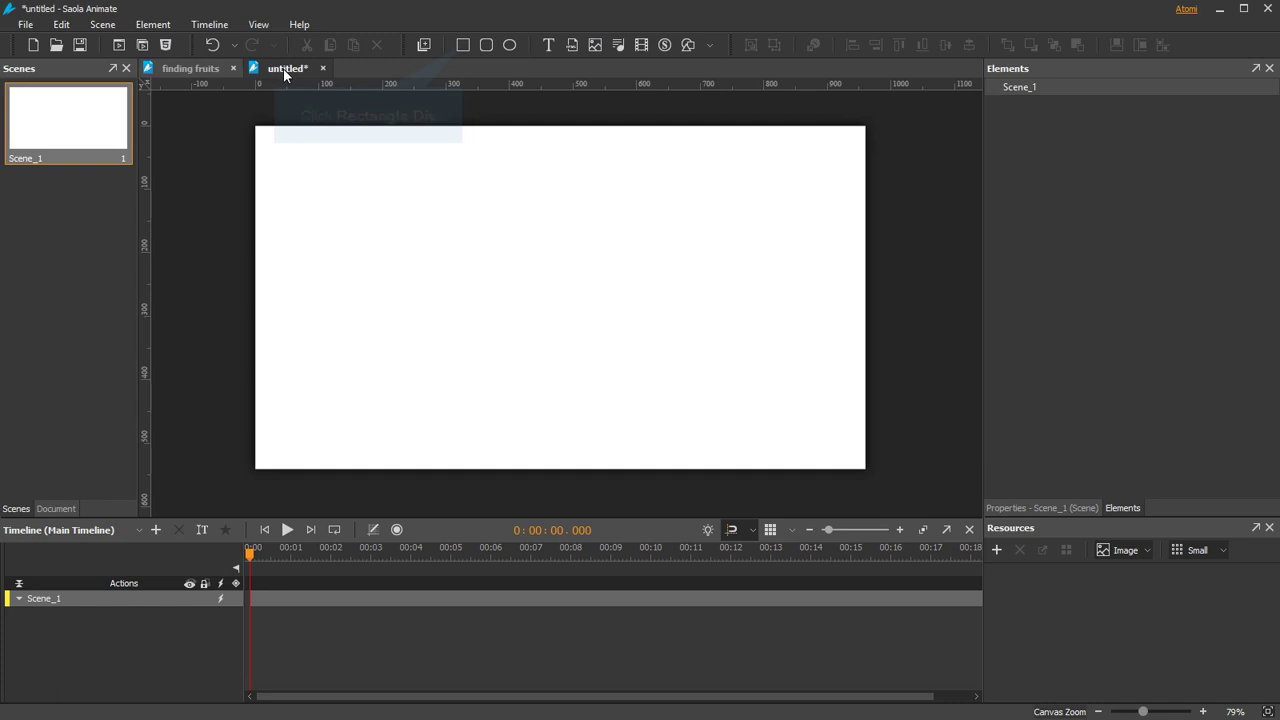
{"action": "left_click", "coordinate": [462, 46]}
{"action": "left_click_drag", "start_coordinate": [362, 207], "coordinate": [492, 272]}
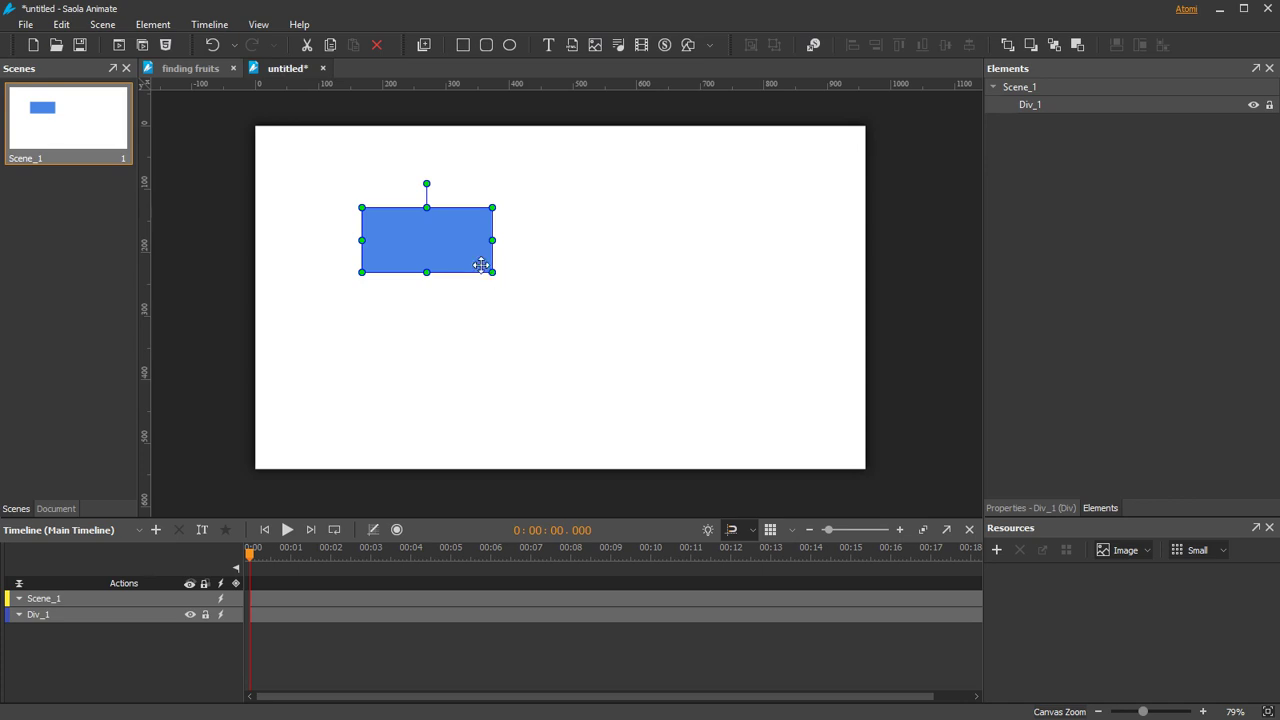
{"action": "double_click", "coordinate": [429, 240]}
{"action": "type", "text": "CLICK HERE"}
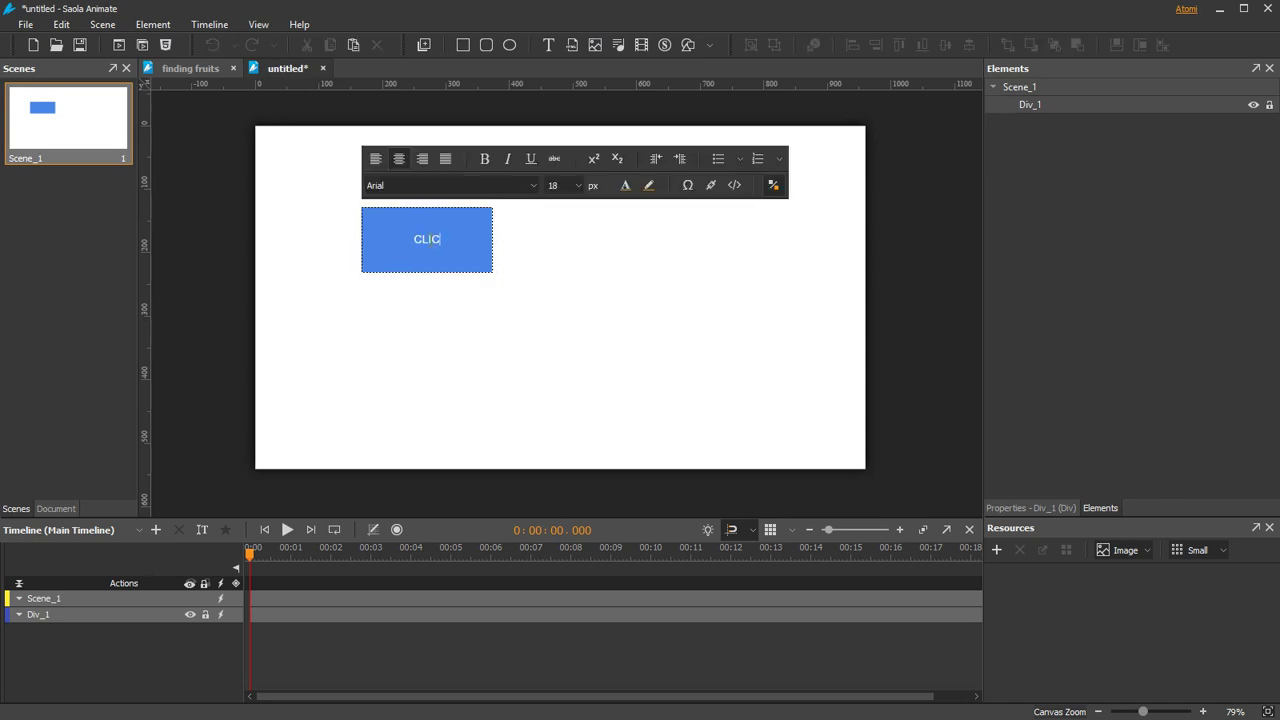
{"action": "left_click", "coordinate": [544, 259]}
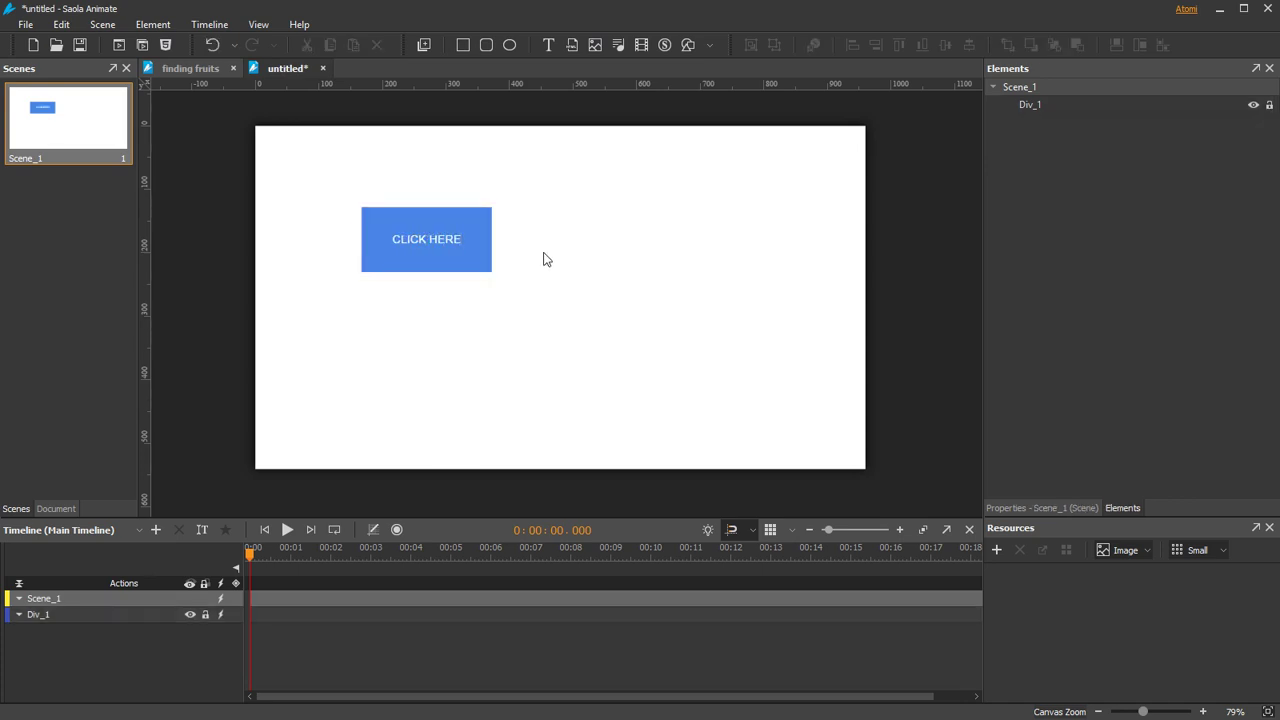
Step: Duplicate the CLICK HERE box to its right, naming the copy 'normal' and the original 'hover'
{"action": "left_click", "coordinate": [469, 237]}
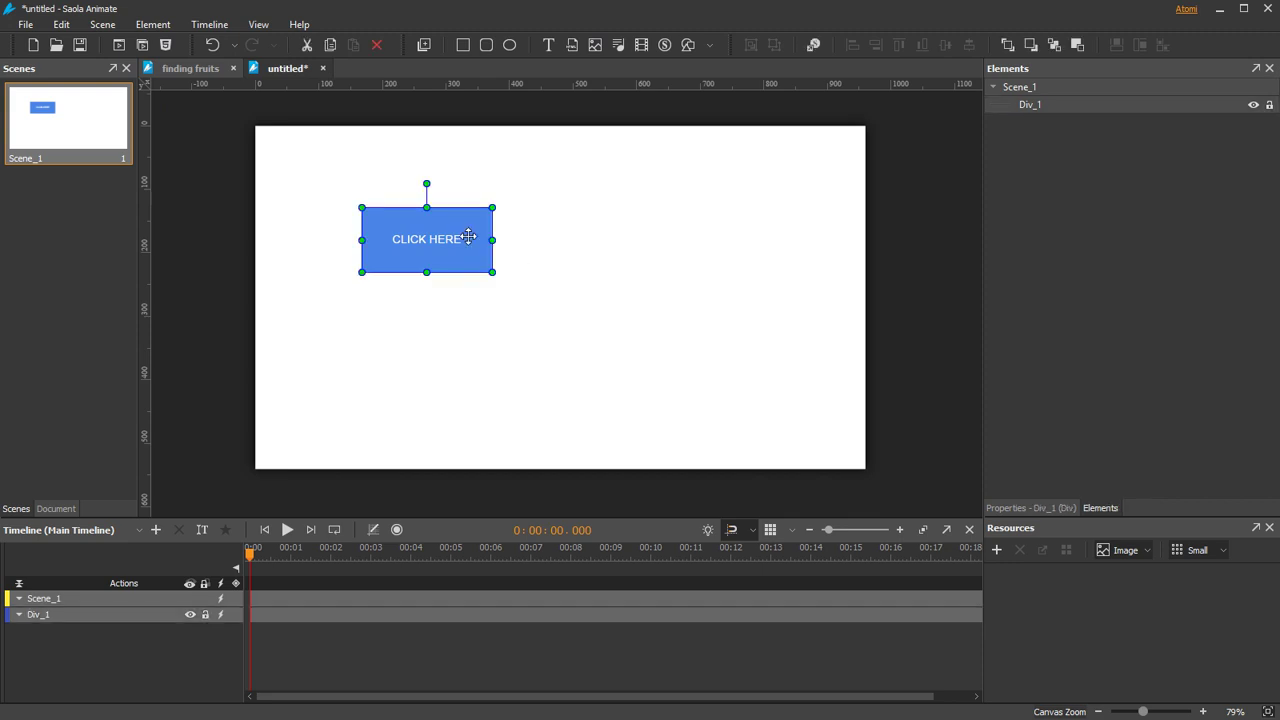
{"action": "key", "text": "ctrl+c"}
{"action": "key", "text": "ctrl+v"}
{"action": "left_click_drag", "start_coordinate": [469, 237], "coordinate": [651, 231]}
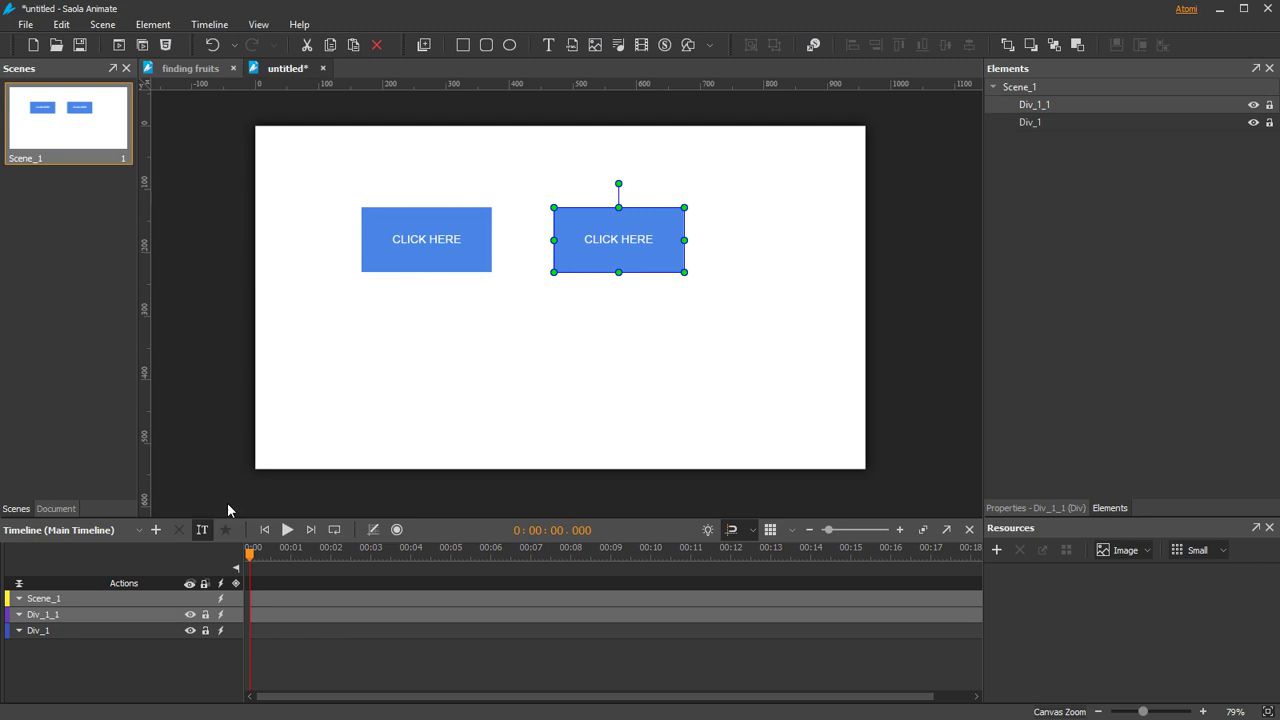
{"action": "double_click", "coordinate": [54, 616]}
{"action": "type", "text": "normal"}
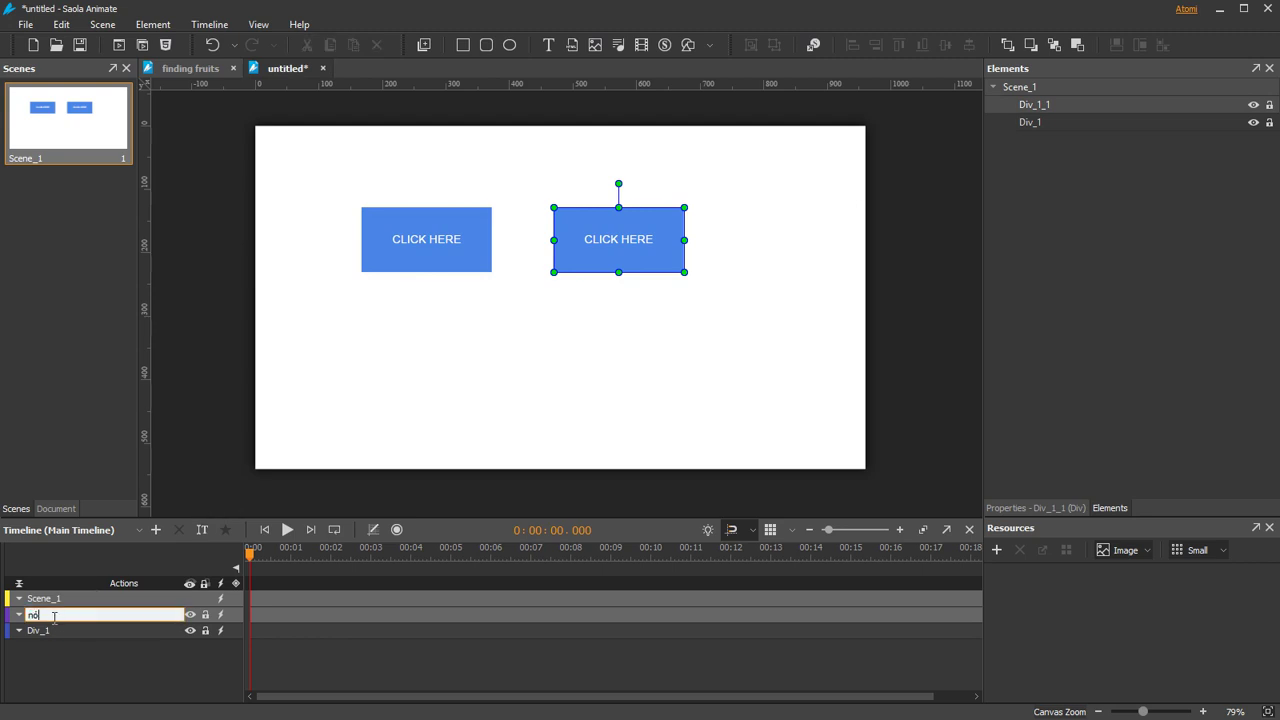
{"action": "double_click", "coordinate": [52, 630]}
{"action": "type", "text": "hover"}
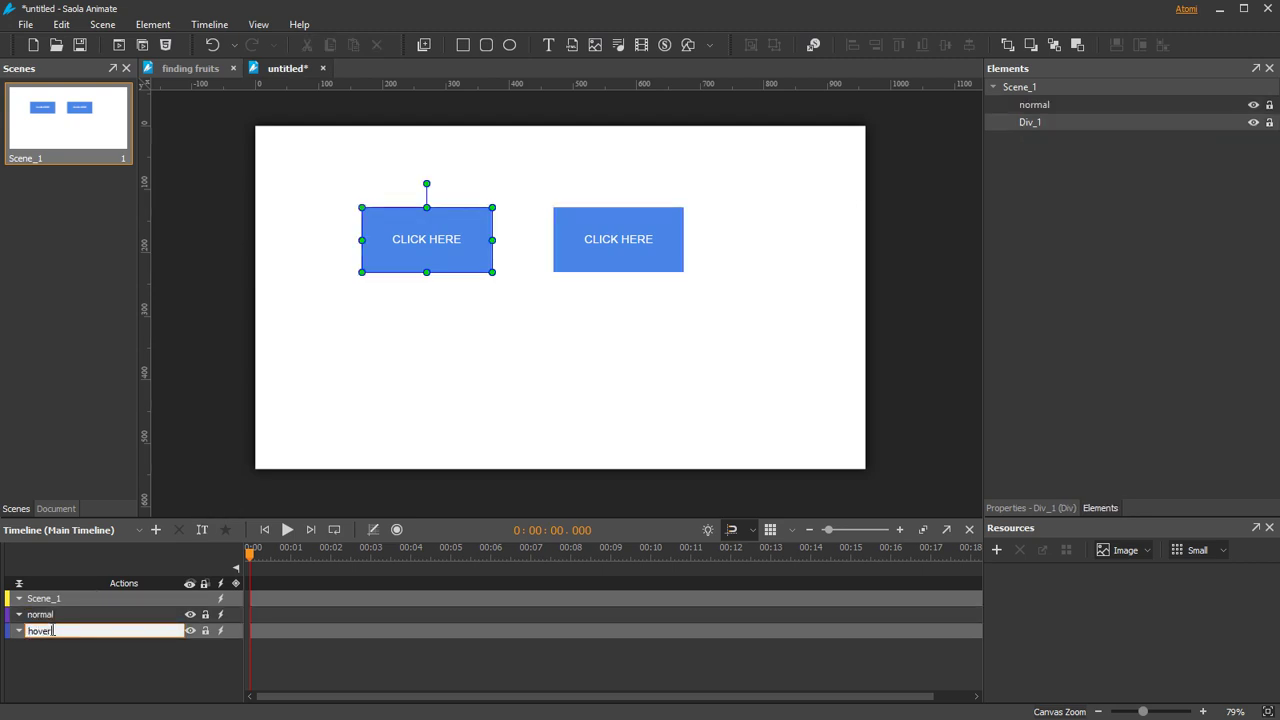
{"action": "key", "text": "Return"}
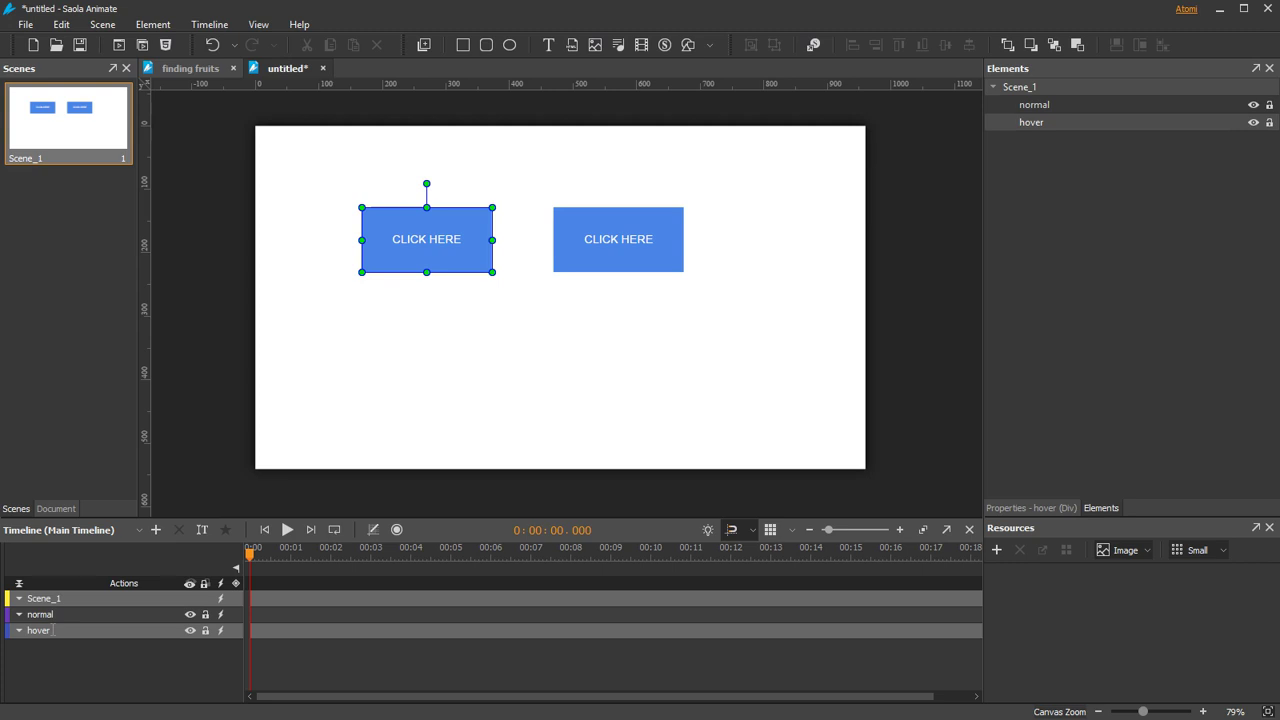
Step: Give the hover box a dark blue fill, rgba(17, 85, 204)
{"action": "left_click", "coordinate": [1015, 509]}
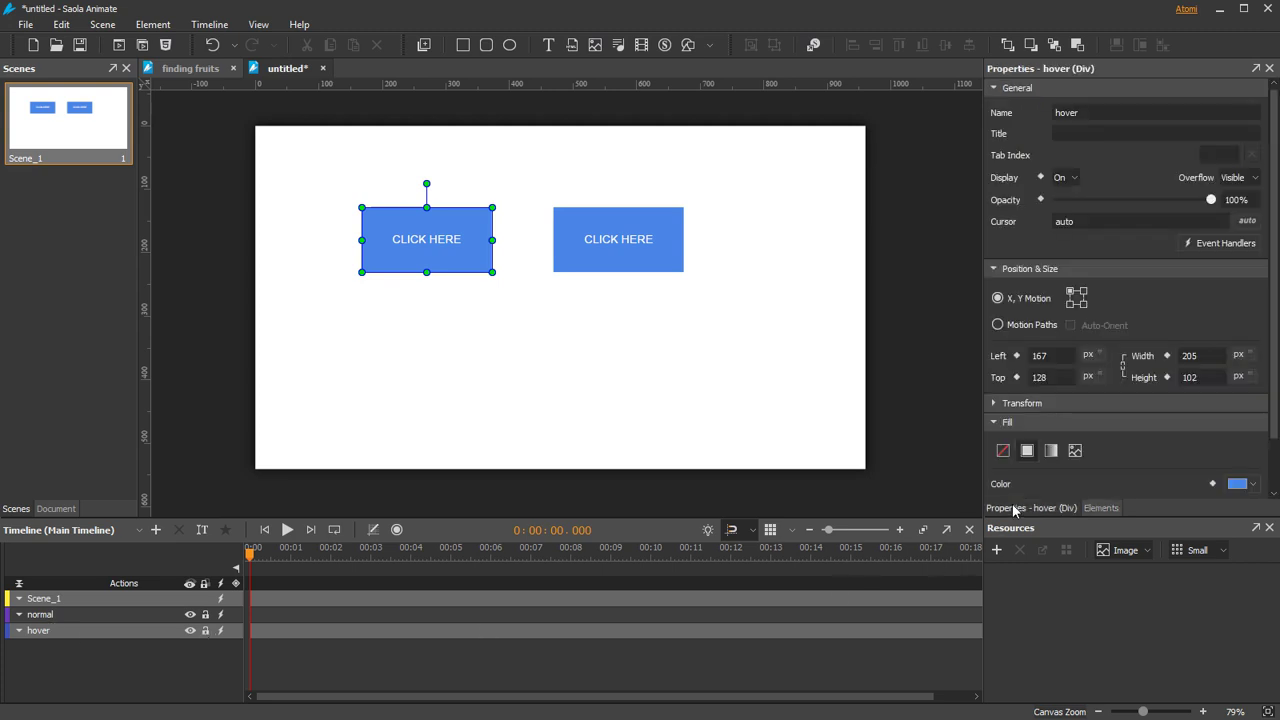
{"action": "scroll", "coordinate": [1240, 455], "scroll_direction": "down", "scroll_amount": 1}
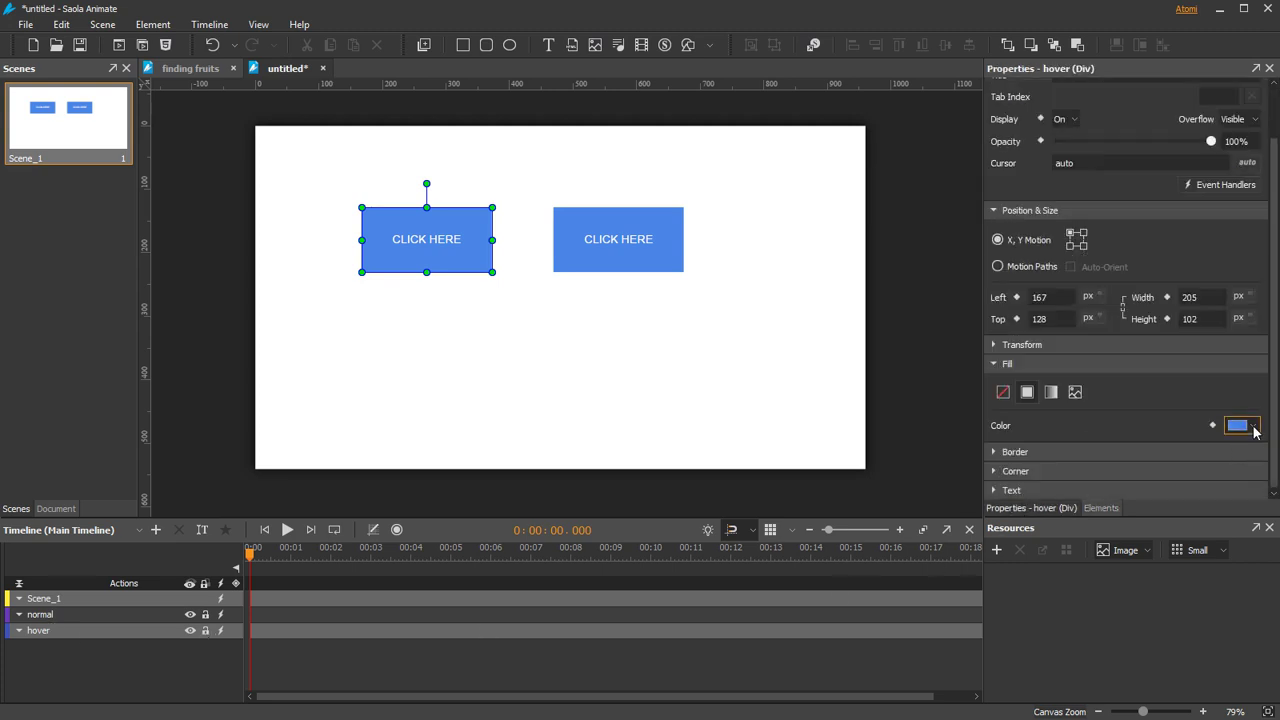
{"action": "left_click", "coordinate": [1250, 427]}
{"action": "left_click", "coordinate": [1186, 567]}
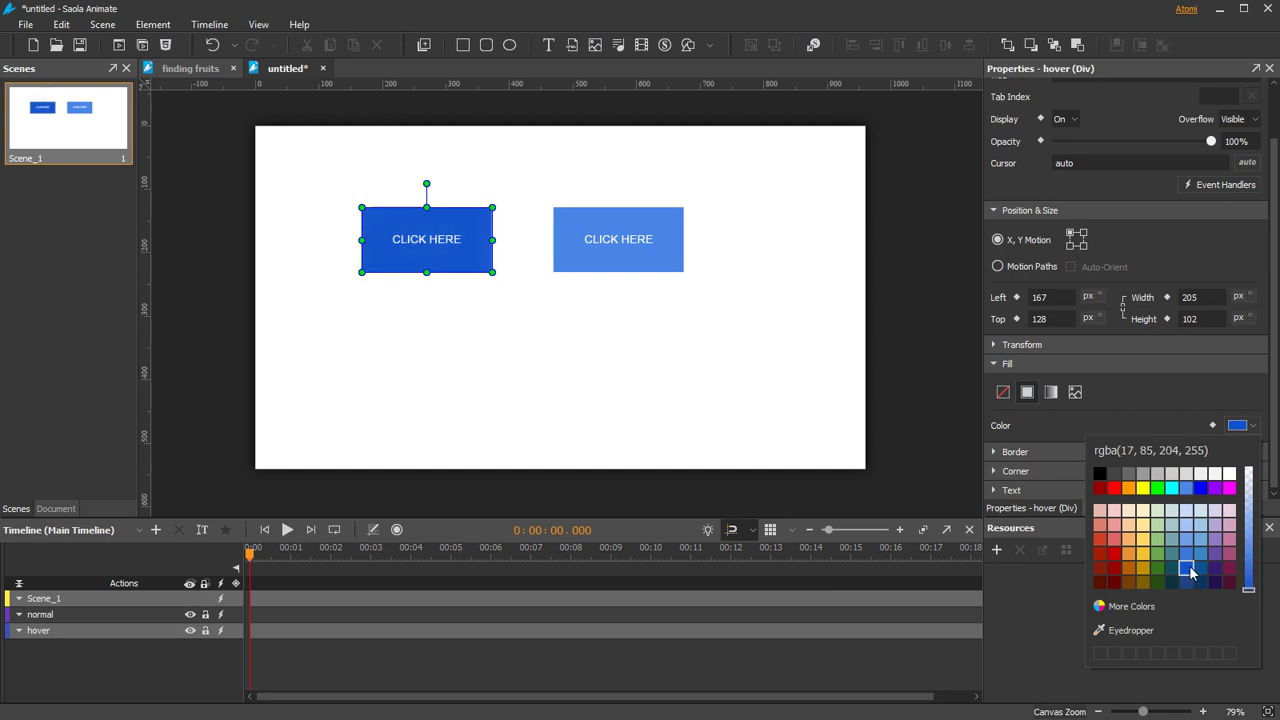
{"action": "left_click", "coordinate": [612, 315]}
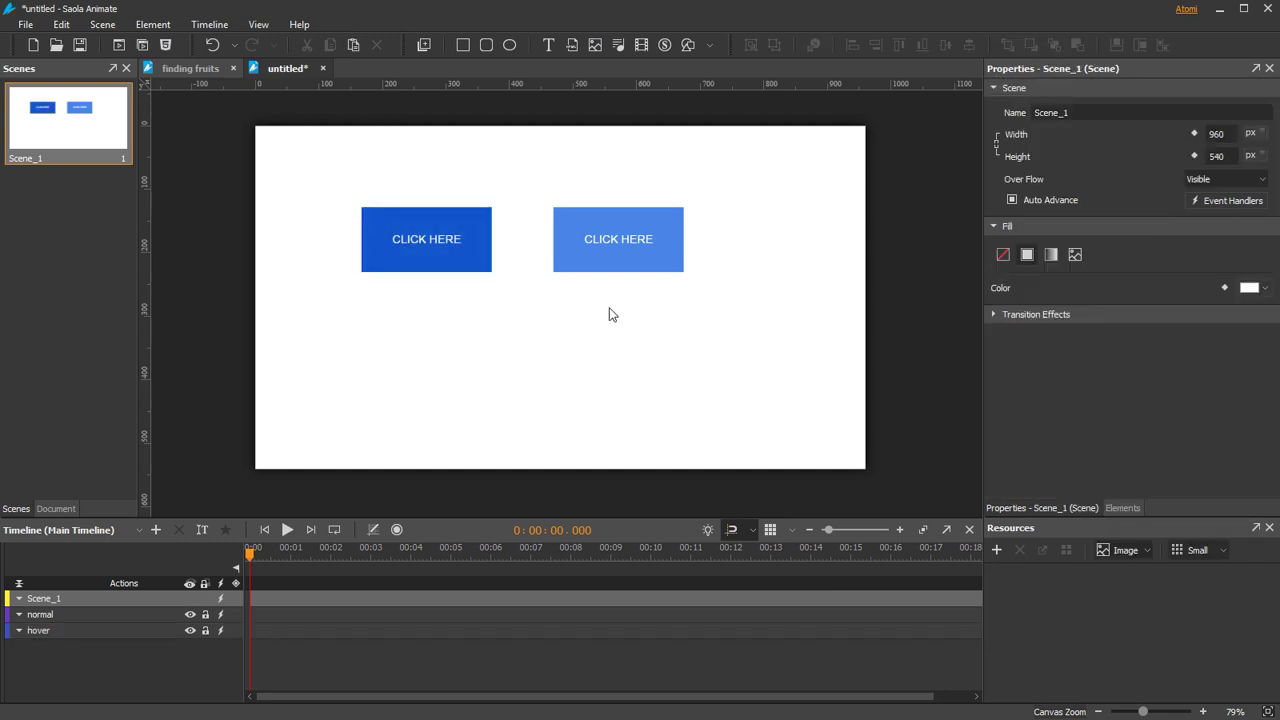
Step: Place the normal box exactly over the hover box and group the two boxes
{"action": "left_click_drag", "start_coordinate": [621, 229], "coordinate": [429, 231]}
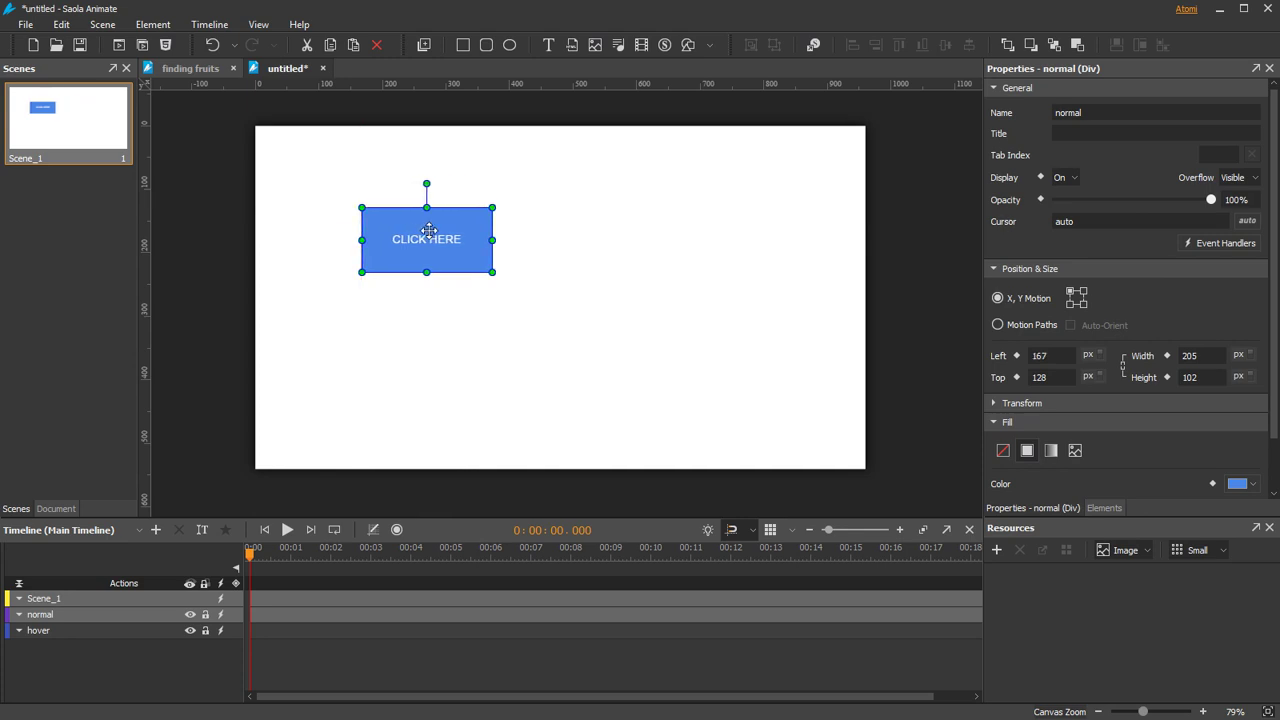
{"action": "left_click_drag", "start_coordinate": [530, 292], "coordinate": [400, 219]}
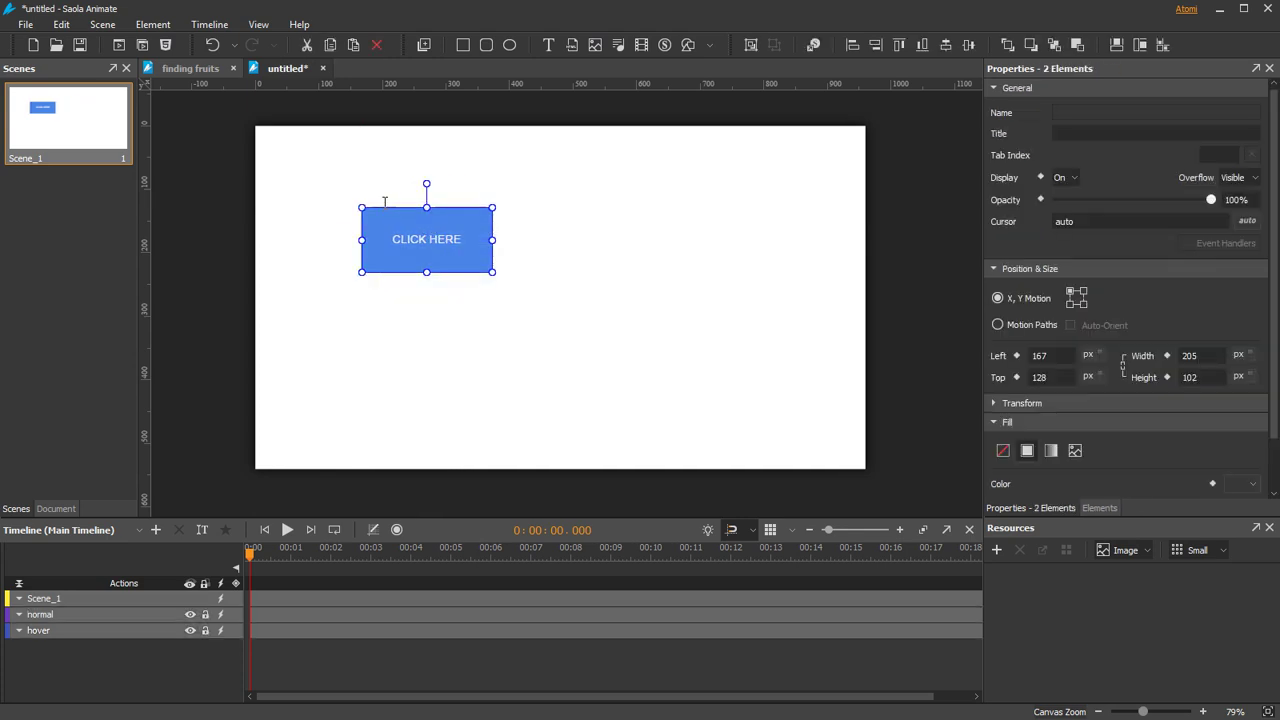
{"action": "right_click", "coordinate": [400, 219]}
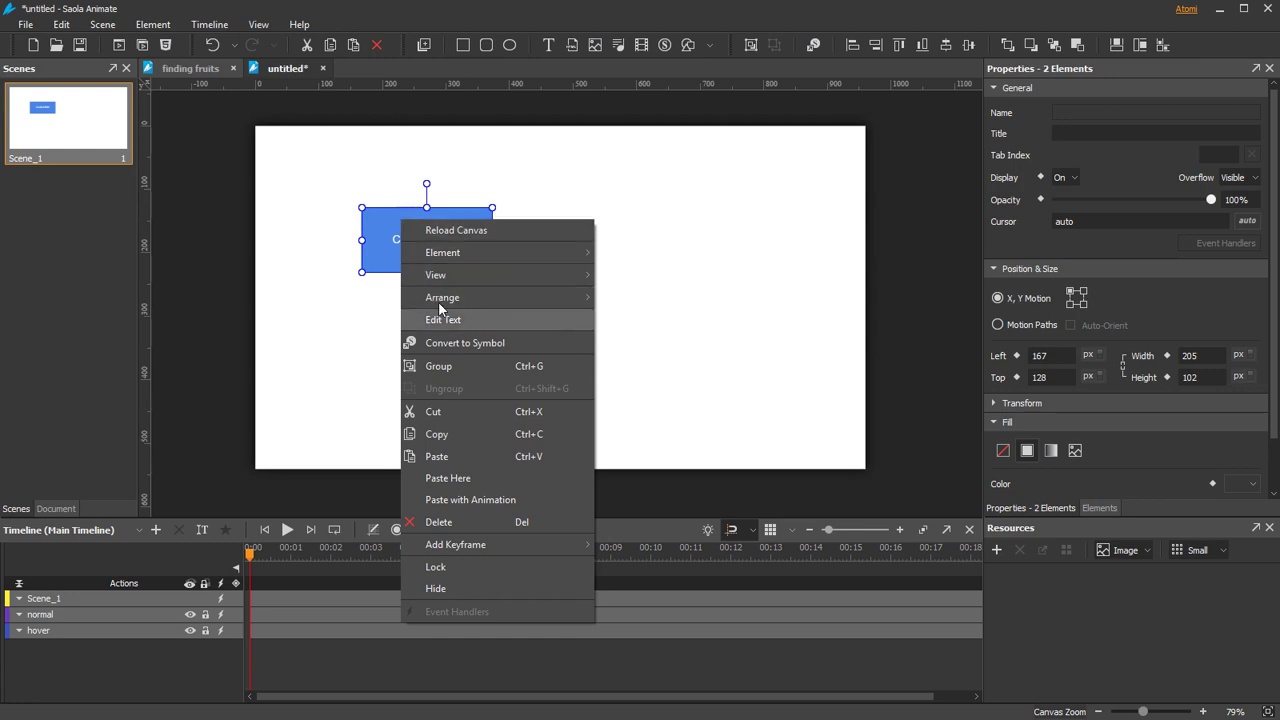
{"action": "left_click", "coordinate": [492, 366]}
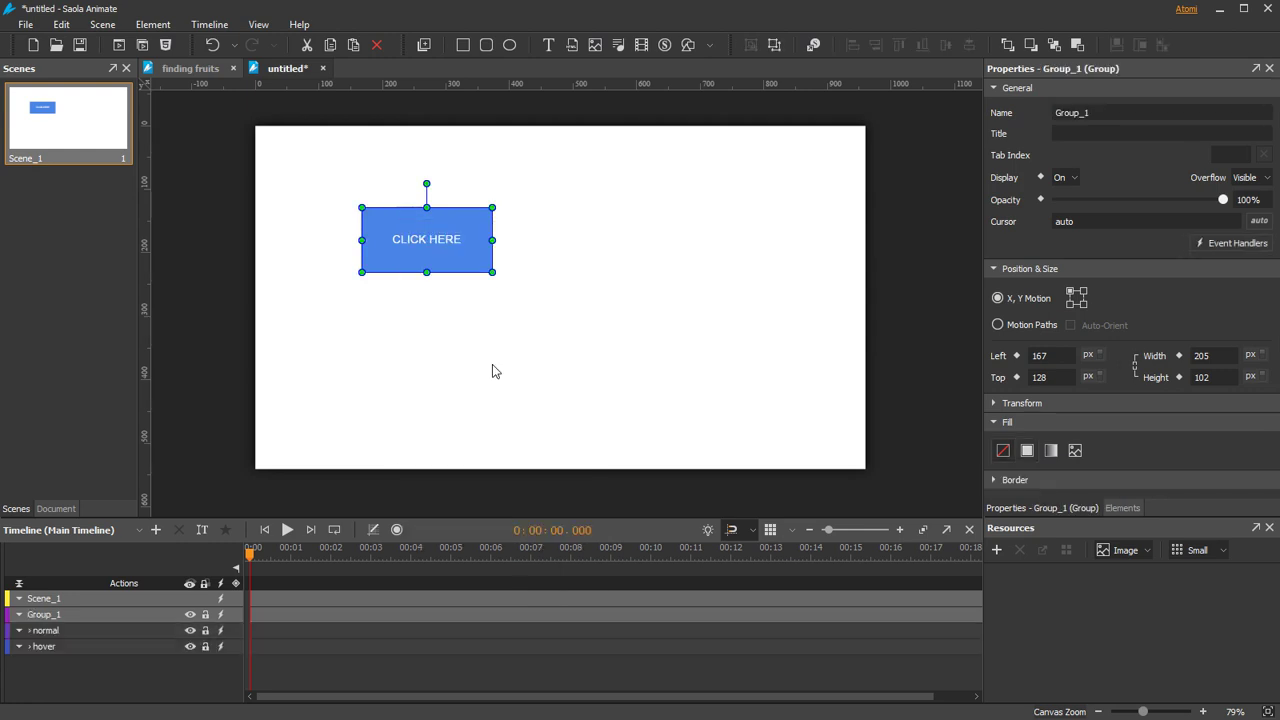
Step: Rename Group_1 to 'button' and move it to Left 377, Top 219
{"action": "left_click", "coordinate": [46, 618]}
{"action": "double_click", "coordinate": [46, 616]}
{"action": "type", "text": "button"}
{"action": "key", "text": "Return"}
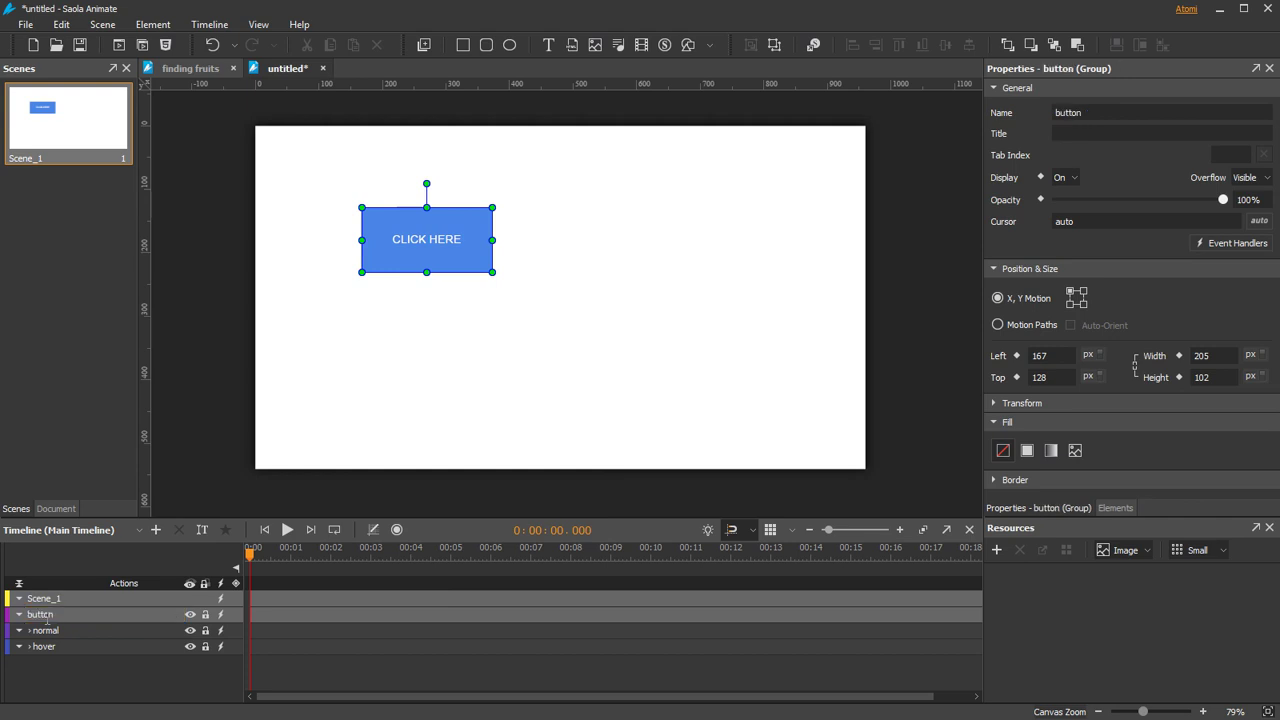
{"action": "left_click_drag", "start_coordinate": [387, 236], "coordinate": [521, 296]}
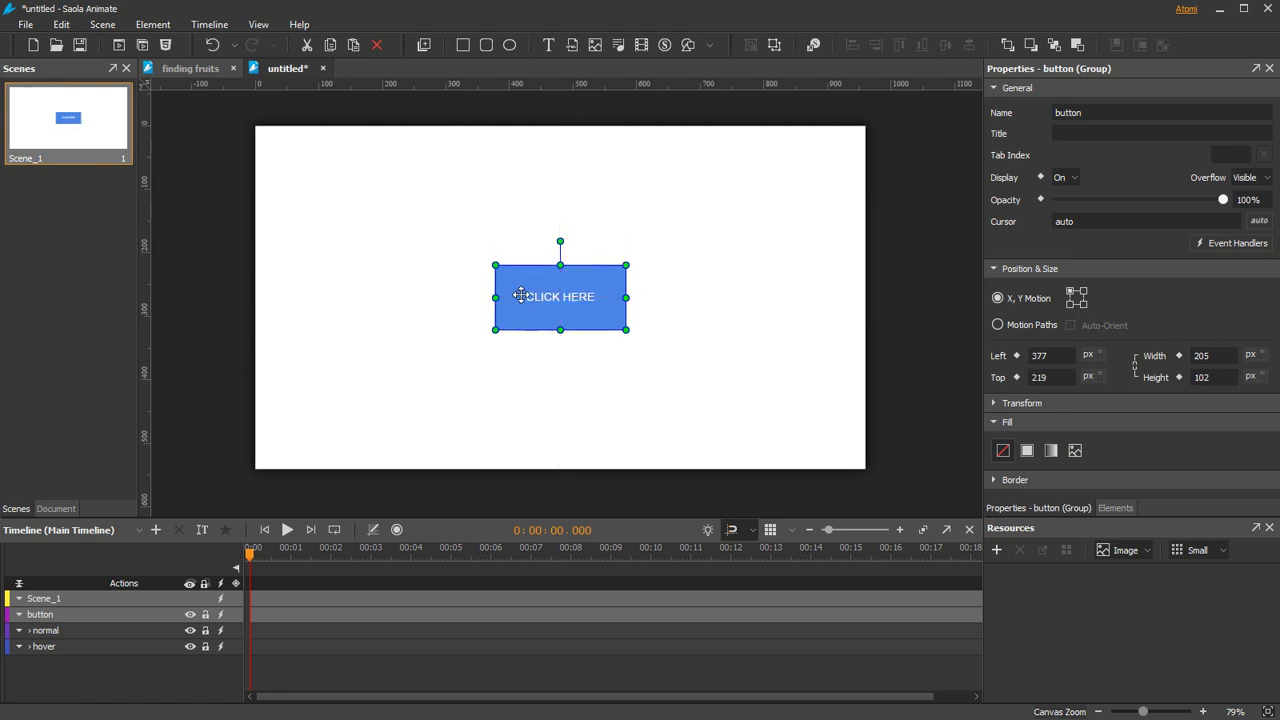
Step: Set the hover box's Display to Off so it starts hidden
{"action": "left_click", "coordinate": [112, 648]}
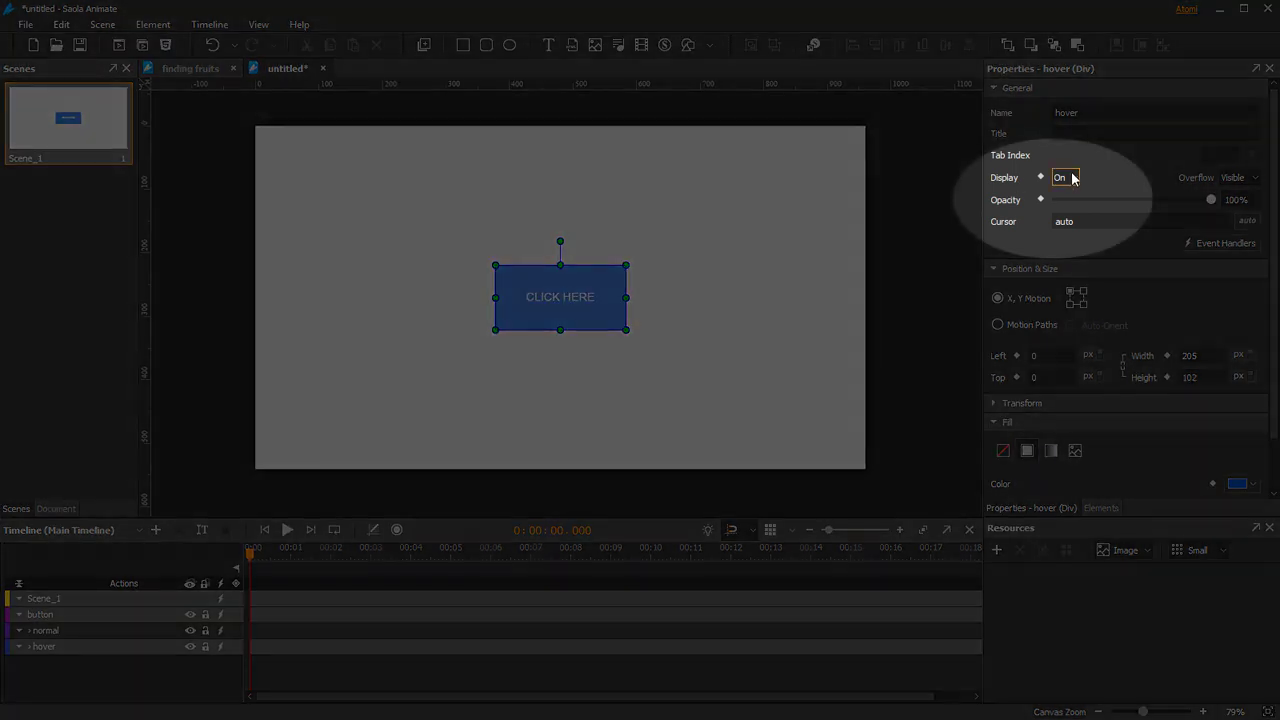
{"action": "left_click", "coordinate": [1072, 177]}
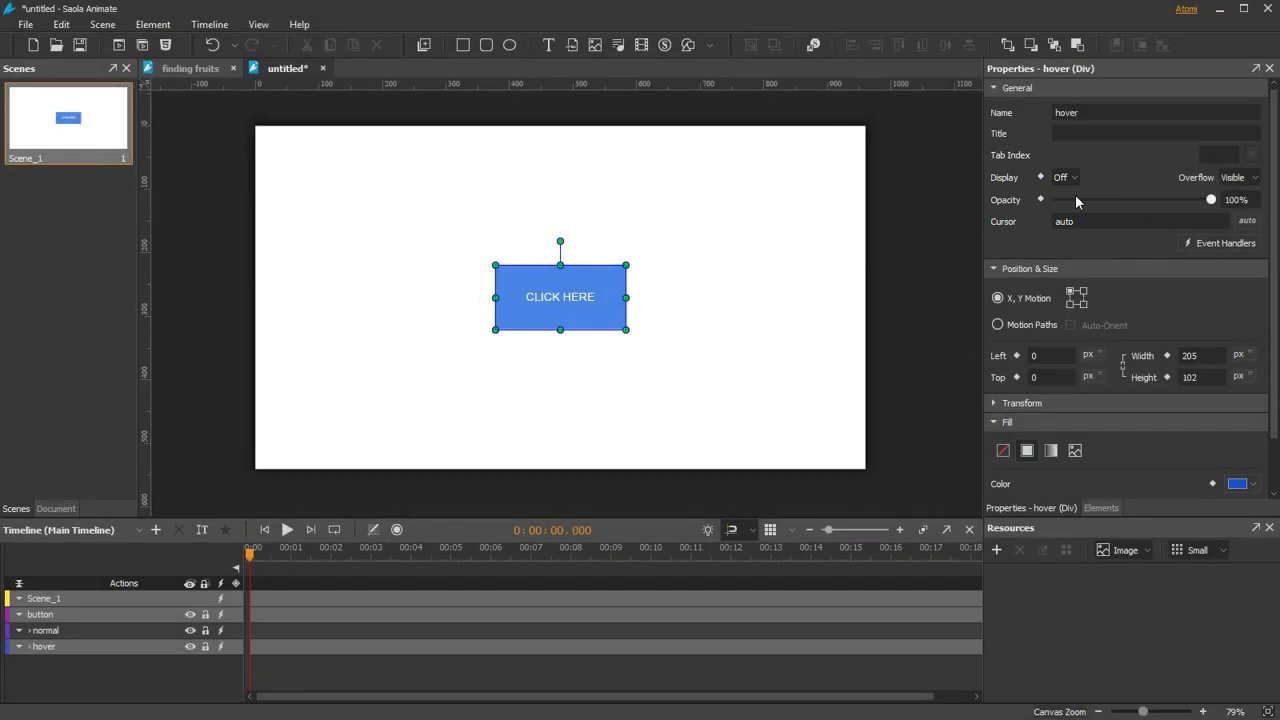
Step: Add a Mouse Enter Hide Element action on the button group targeting normal
{"action": "left_click", "coordinate": [221, 614]}
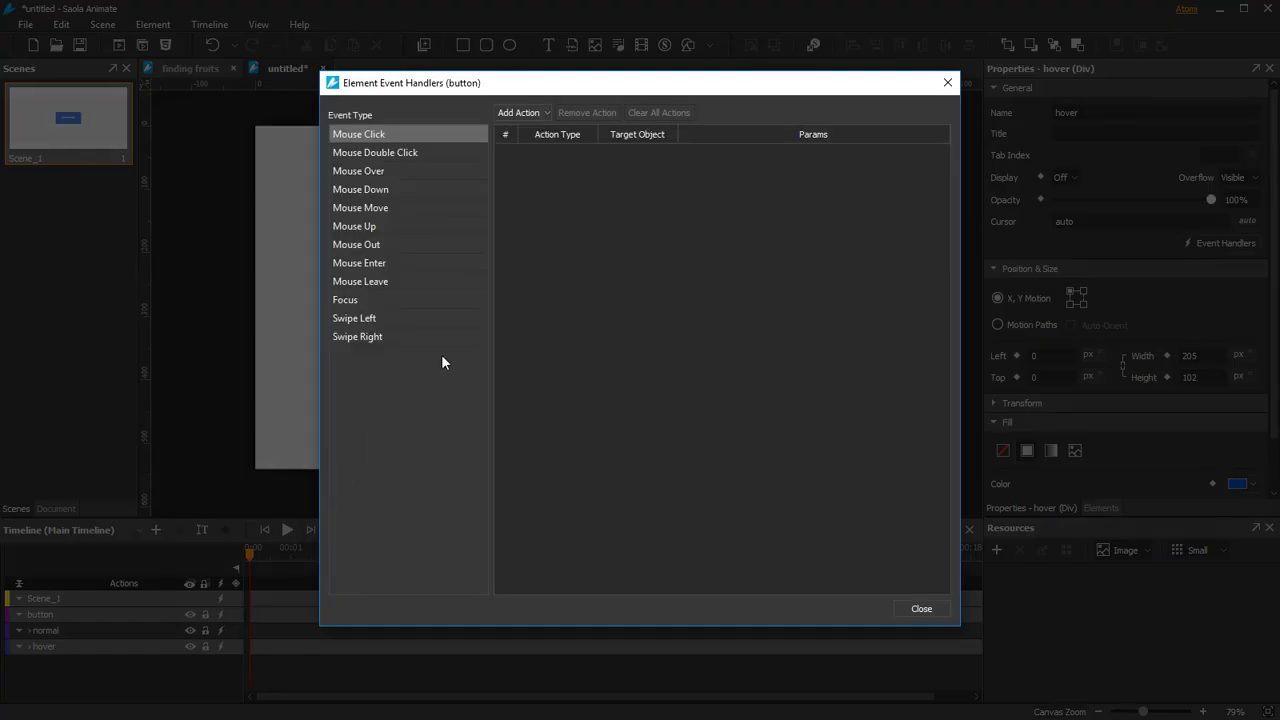
{"action": "left_click", "coordinate": [419, 265]}
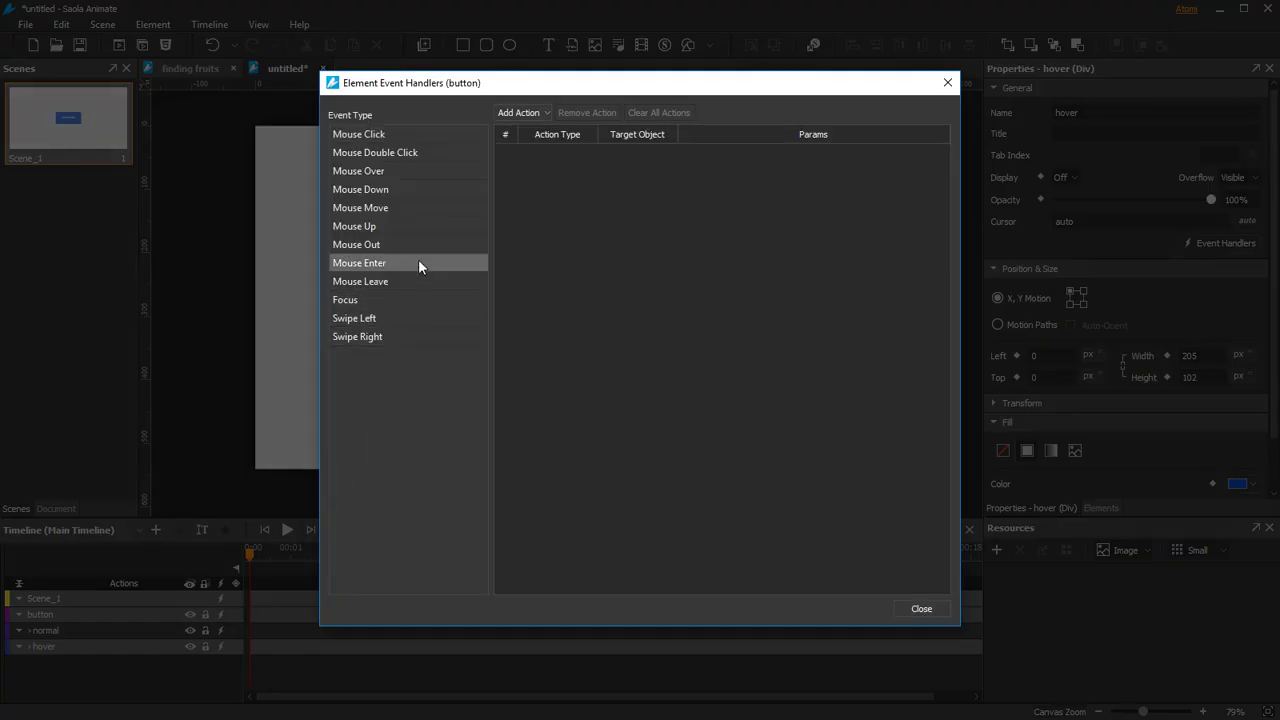
{"action": "left_click", "coordinate": [518, 112]}
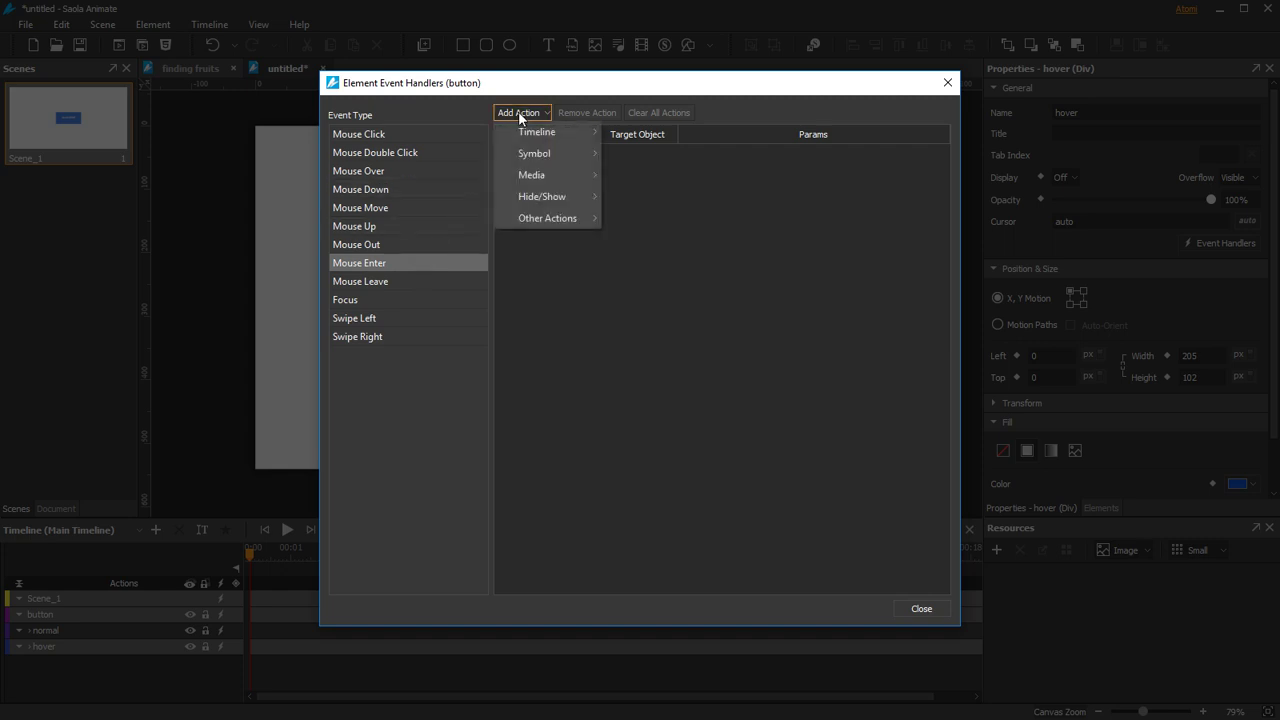
{"action": "mouse_move", "coordinate": [534, 194]}
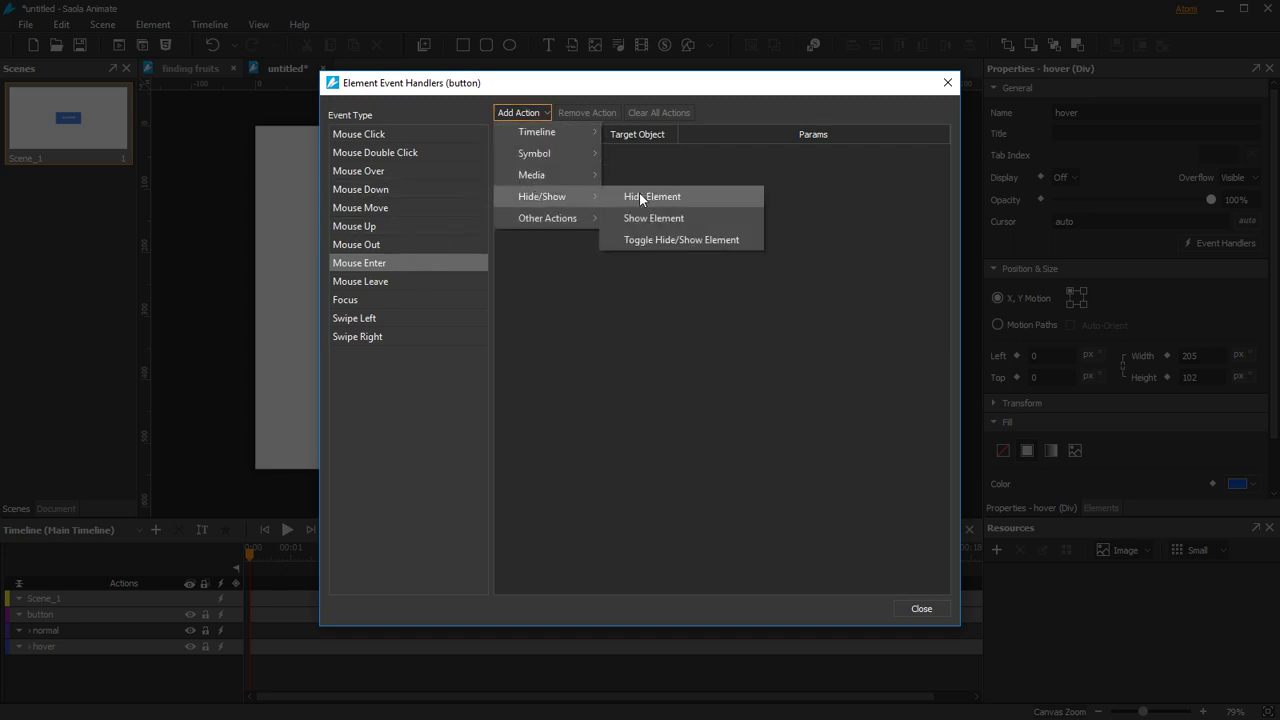
{"action": "left_click", "coordinate": [640, 197]}
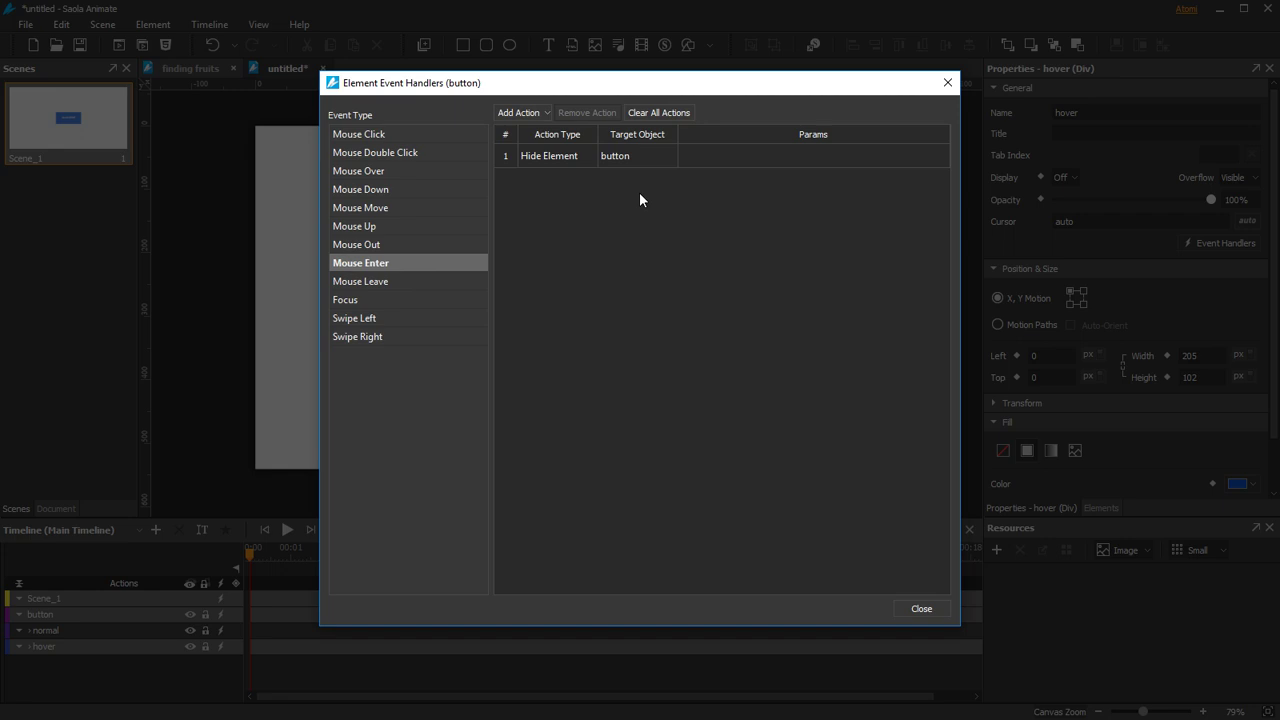
{"action": "left_click", "coordinate": [620, 157]}
{"action": "left_click", "coordinate": [661, 156]}
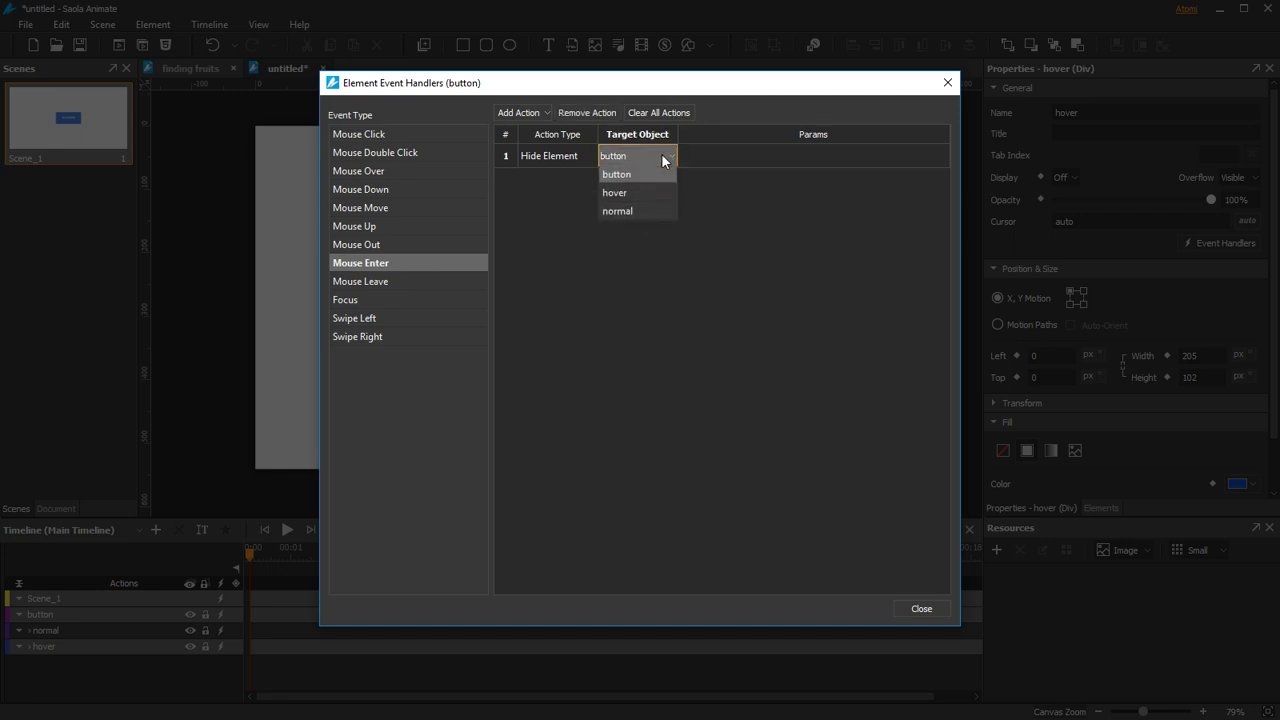
{"action": "left_click", "coordinate": [638, 213]}
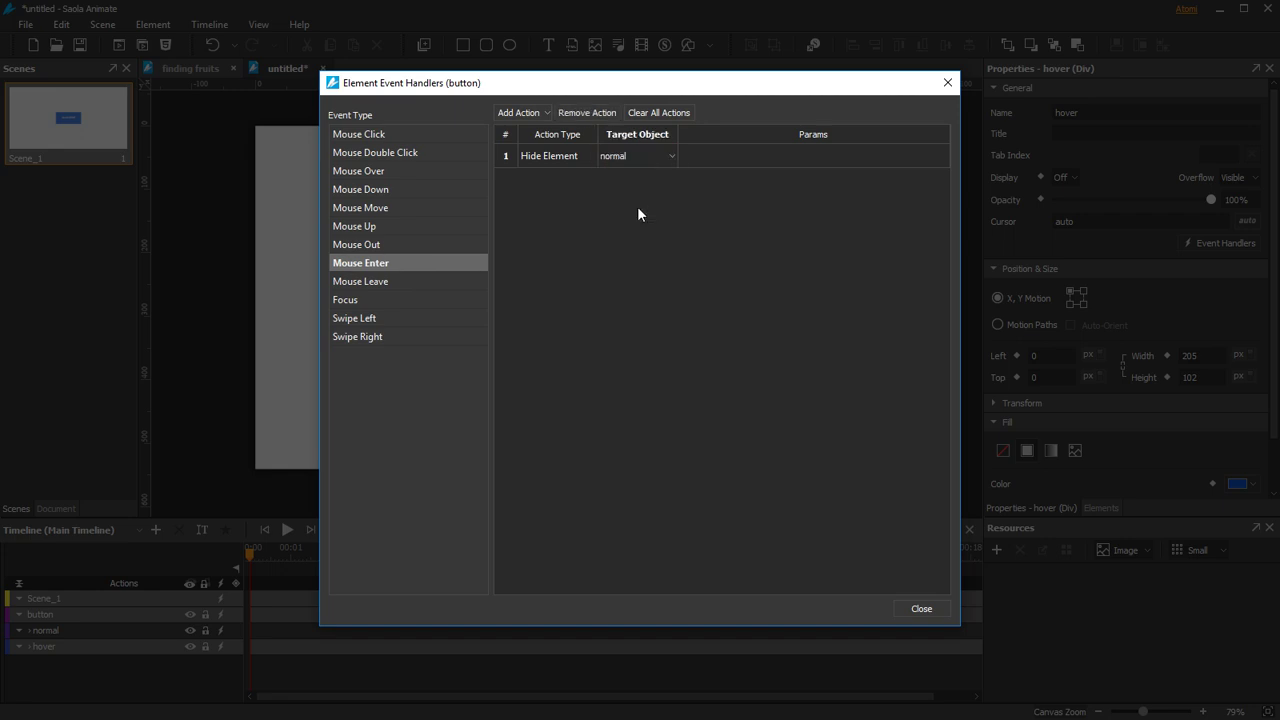
Step: Add a second Mouse Enter action, Show Element, targeting hover
{"action": "left_click", "coordinate": [540, 113]}
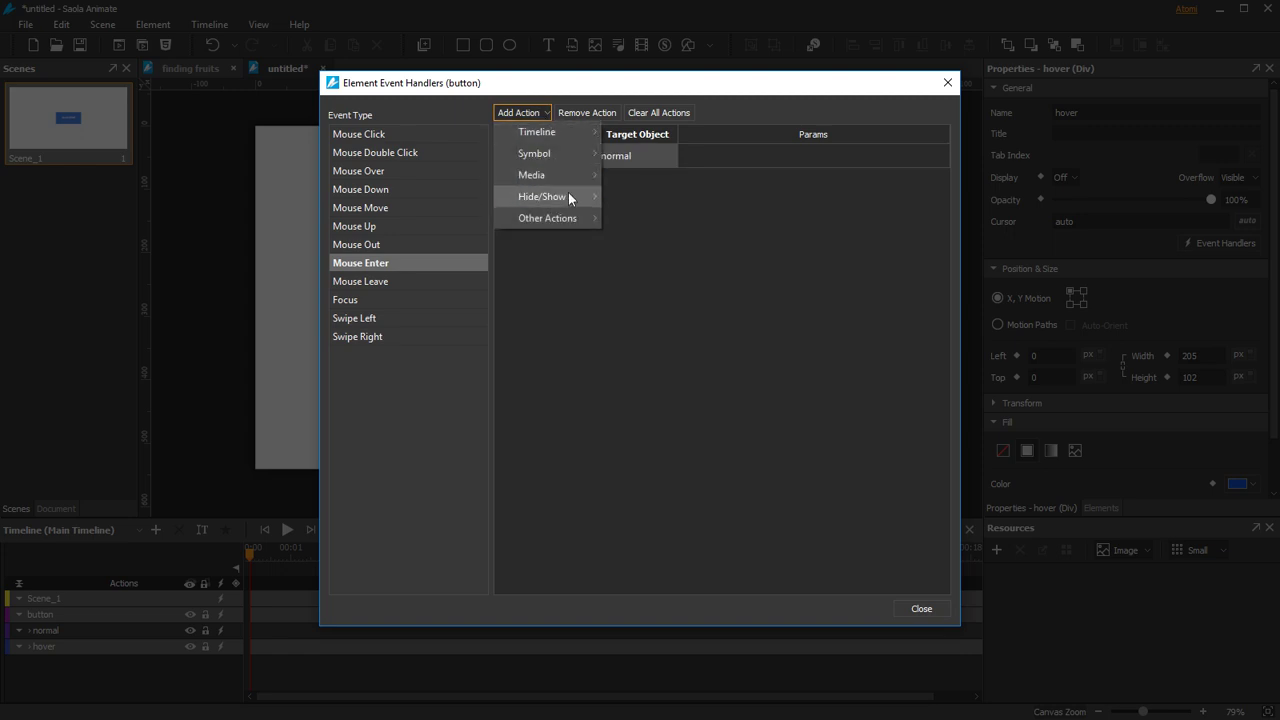
{"action": "mouse_move", "coordinate": [568, 193]}
{"action": "left_click", "coordinate": [639, 216]}
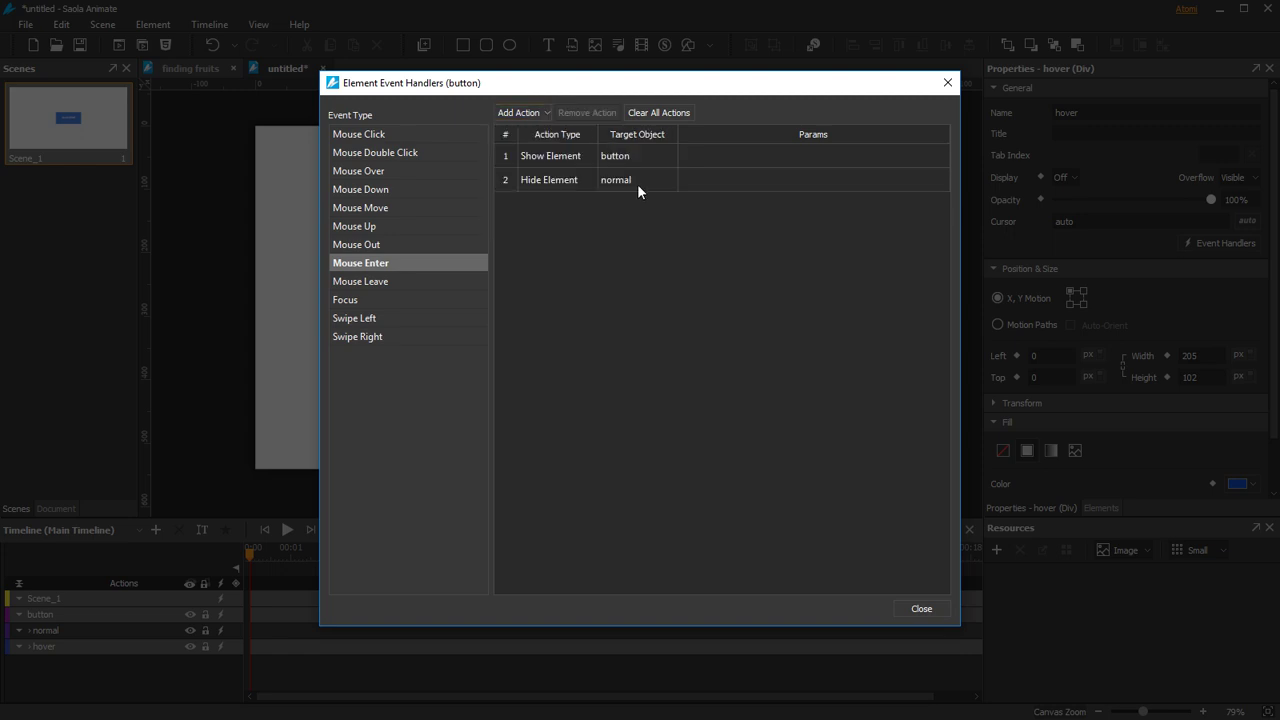
{"action": "left_click", "coordinate": [631, 155]}
{"action": "left_click", "coordinate": [631, 155]}
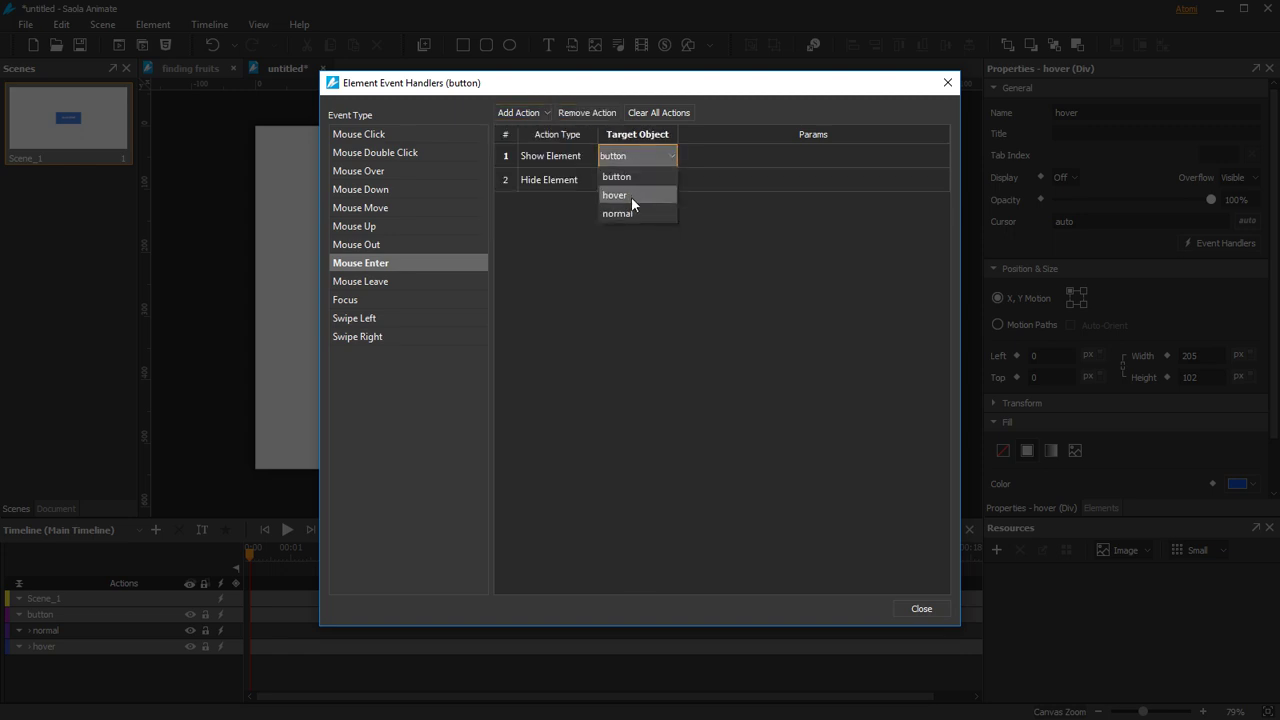
{"action": "left_click", "coordinate": [631, 196]}
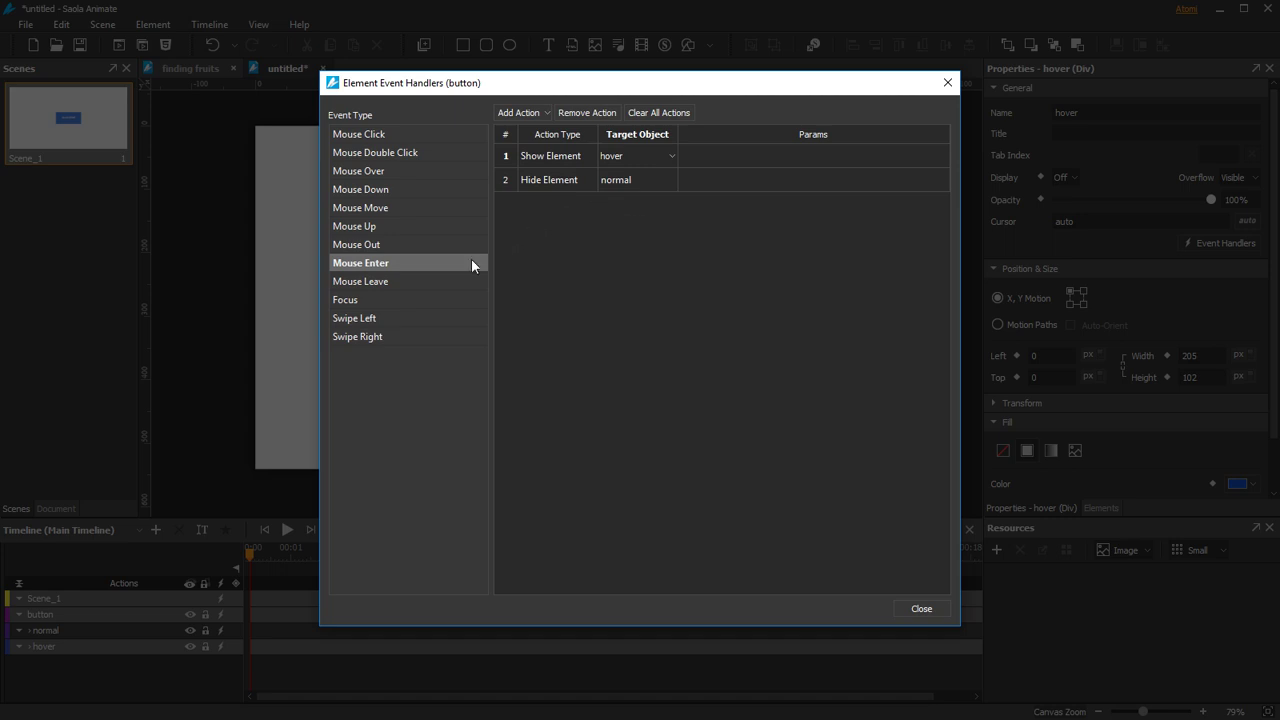
Step: Add a Mouse Leave Hide Element action targeting hover
{"action": "left_click", "coordinate": [430, 283]}
{"action": "left_click", "coordinate": [526, 112]}
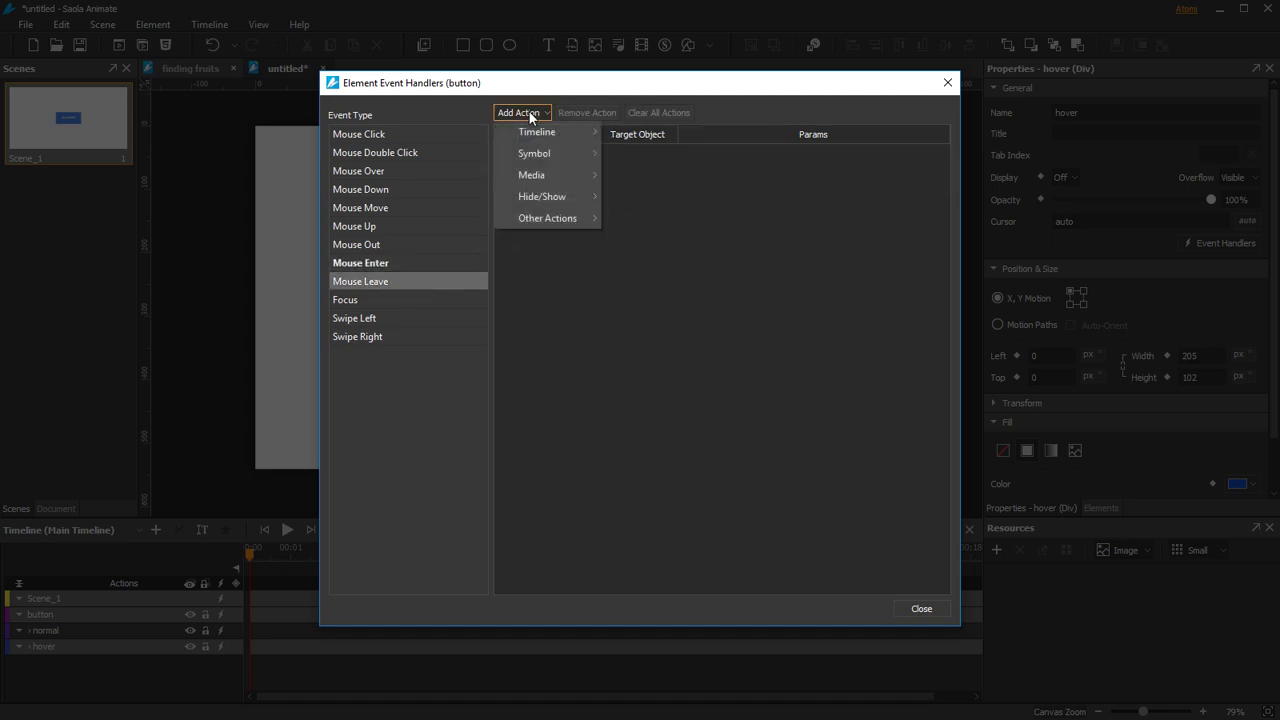
{"action": "mouse_move", "coordinate": [554, 196]}
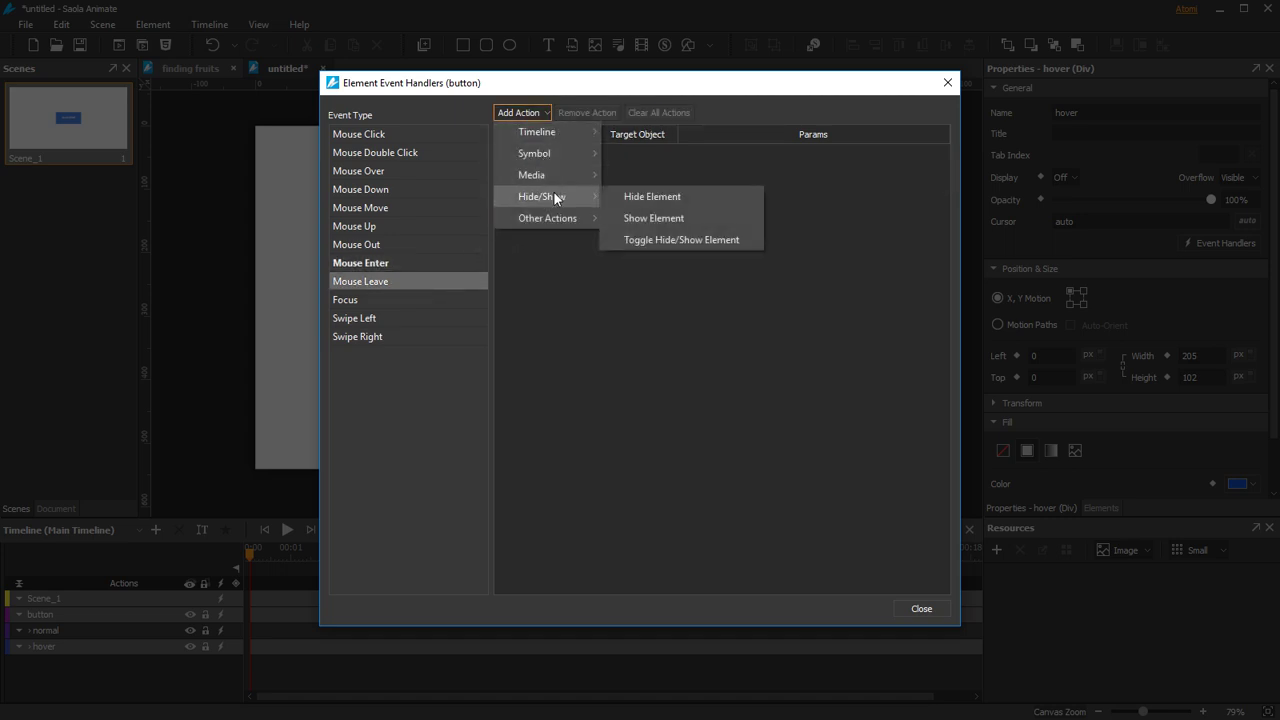
{"action": "left_click", "coordinate": [643, 196]}
{"action": "left_click", "coordinate": [600, 158]}
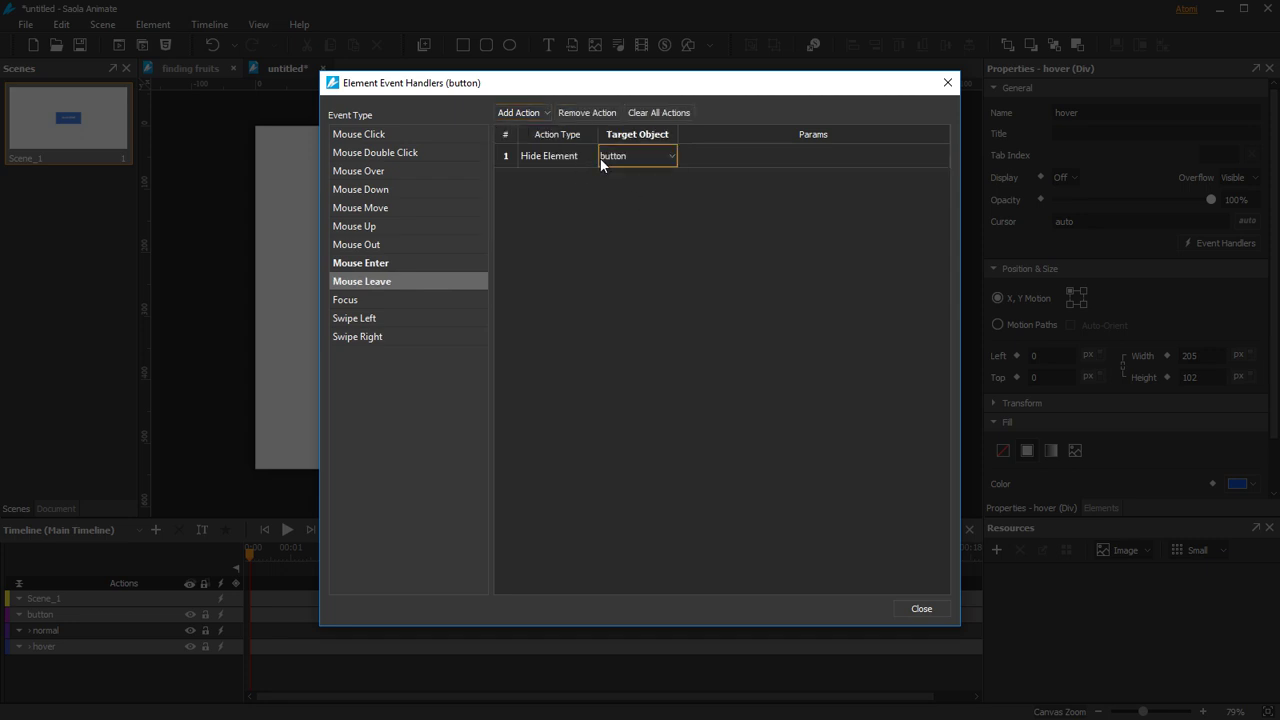
{"action": "left_click", "coordinate": [600, 158]}
{"action": "left_click", "coordinate": [626, 196]}
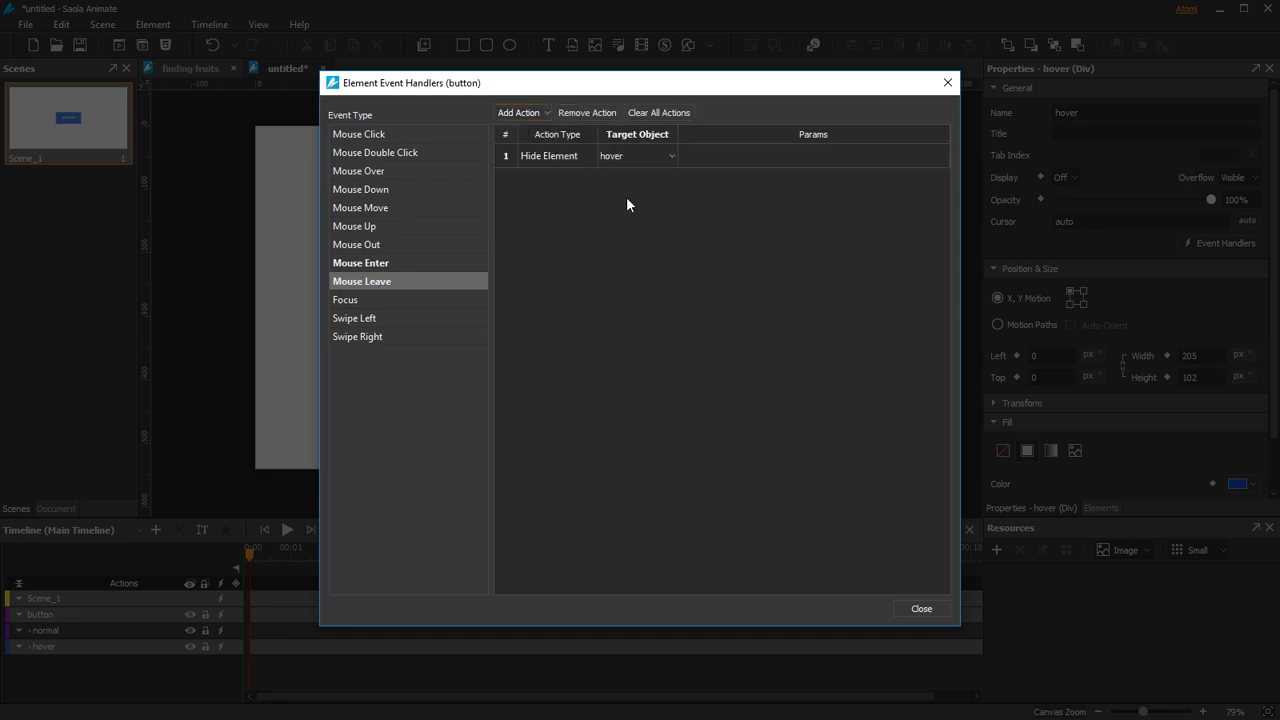
Step: Add a Mouse Leave Show Element action targeting normal
{"action": "left_click", "coordinate": [524, 112]}
{"action": "mouse_move", "coordinate": [559, 197]}
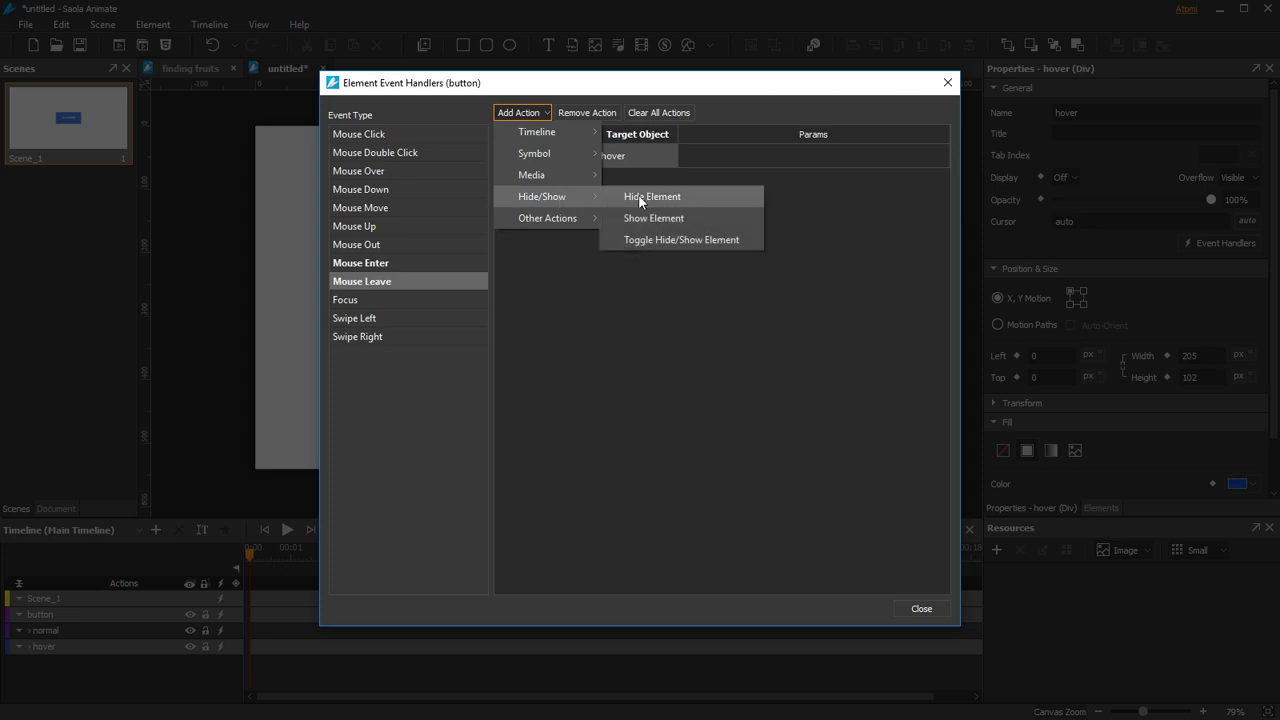
{"action": "left_click", "coordinate": [702, 217]}
{"action": "left_click", "coordinate": [611, 156]}
{"action": "left_click", "coordinate": [611, 156]}
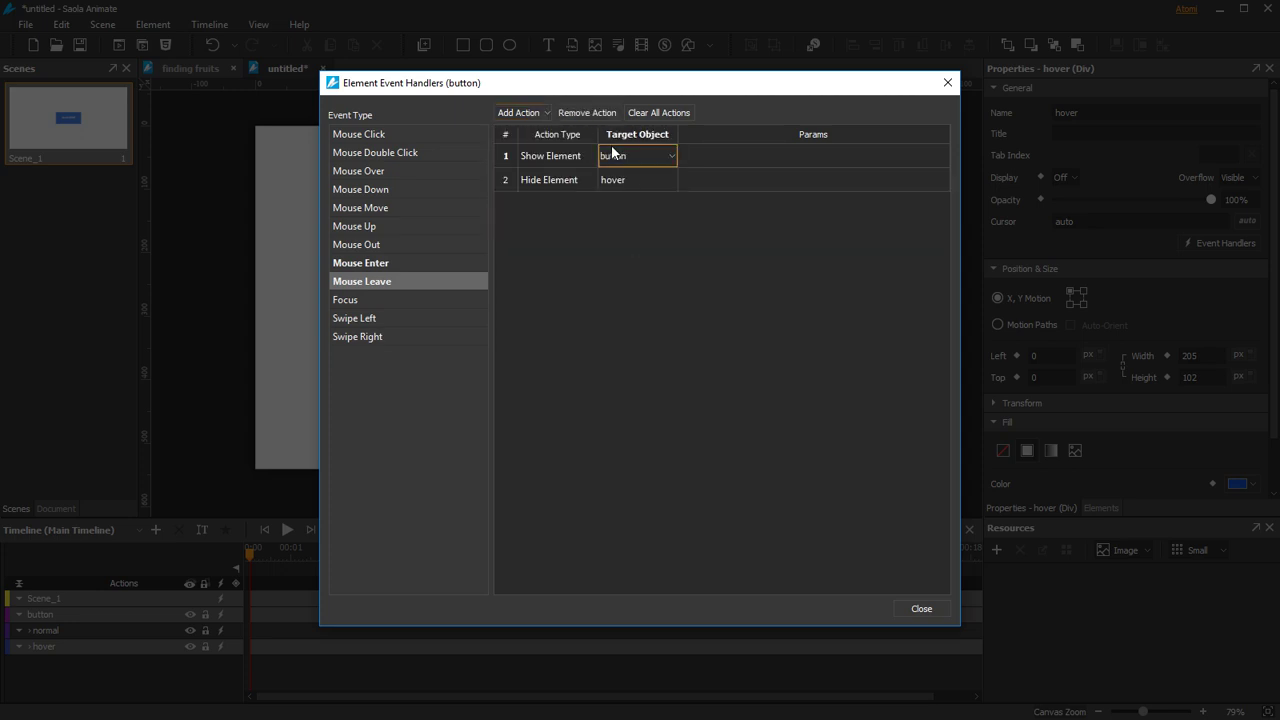
{"action": "left_click", "coordinate": [611, 156]}
{"action": "left_click", "coordinate": [635, 210]}
Step: Add a Go To Url action to the button group's Mouse Click event
{"action": "left_click", "coordinate": [449, 137]}
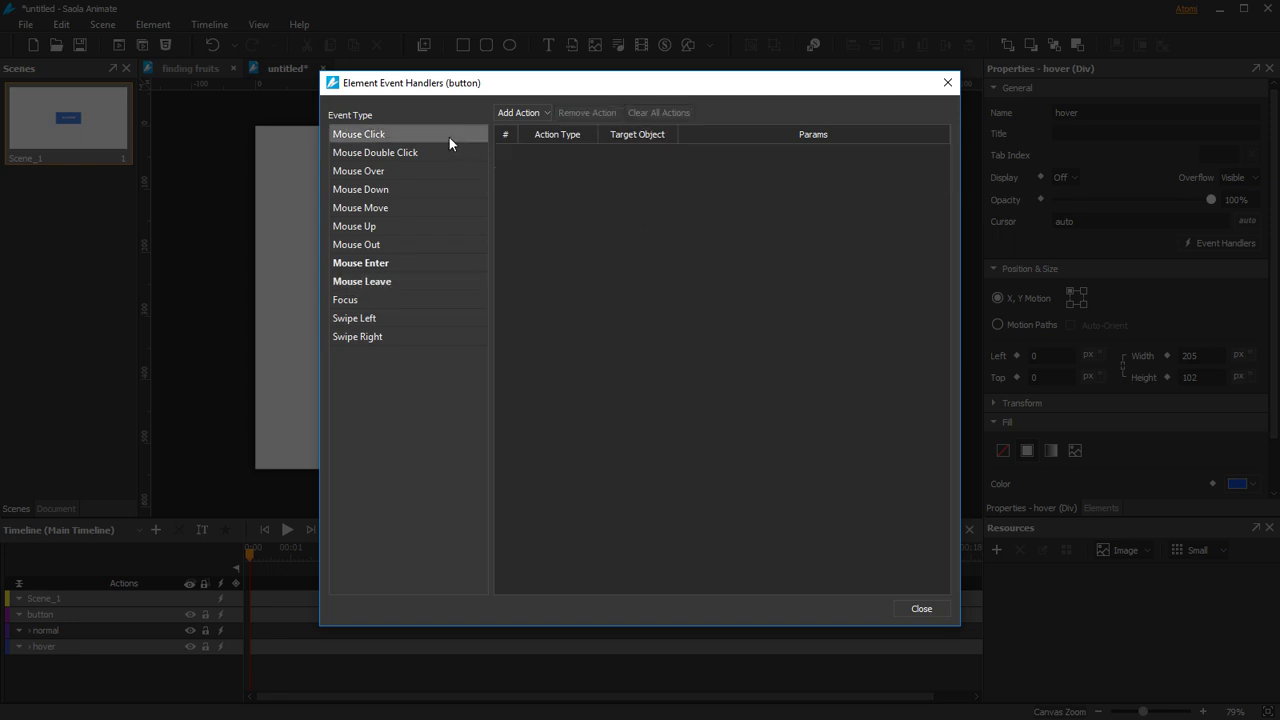
{"action": "left_click", "coordinate": [516, 114]}
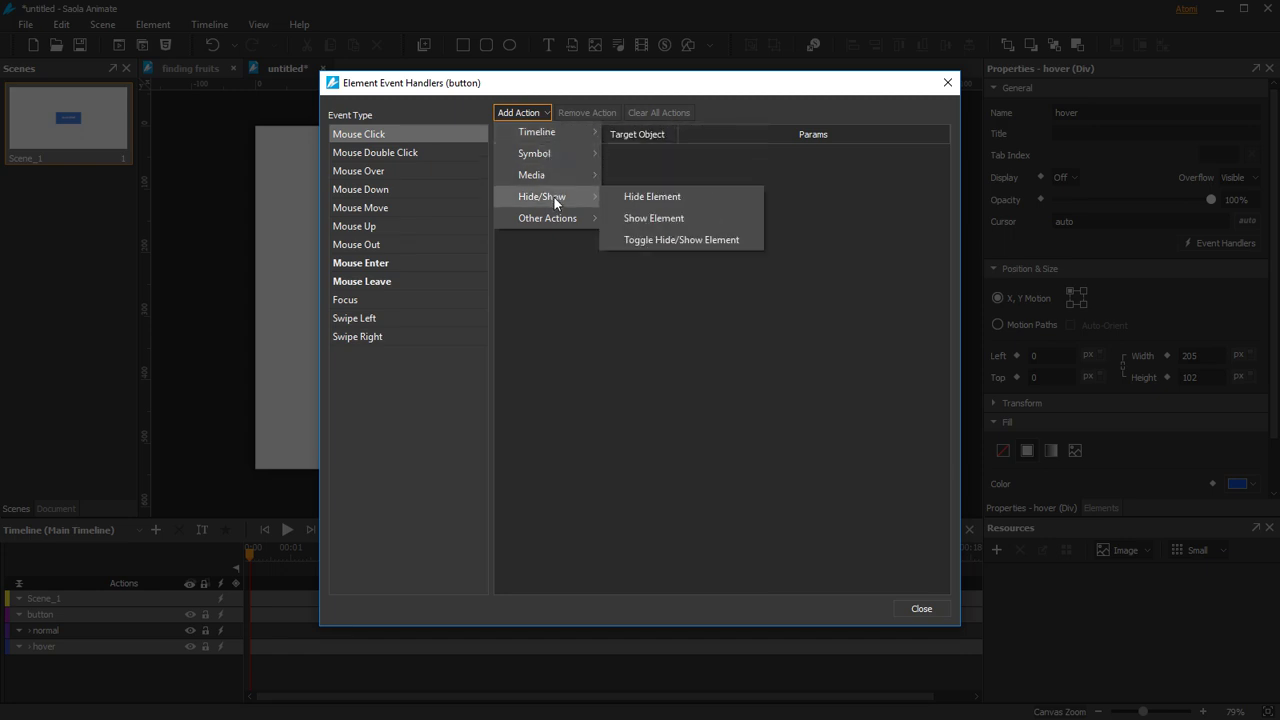
{"action": "mouse_move", "coordinate": [563, 220]}
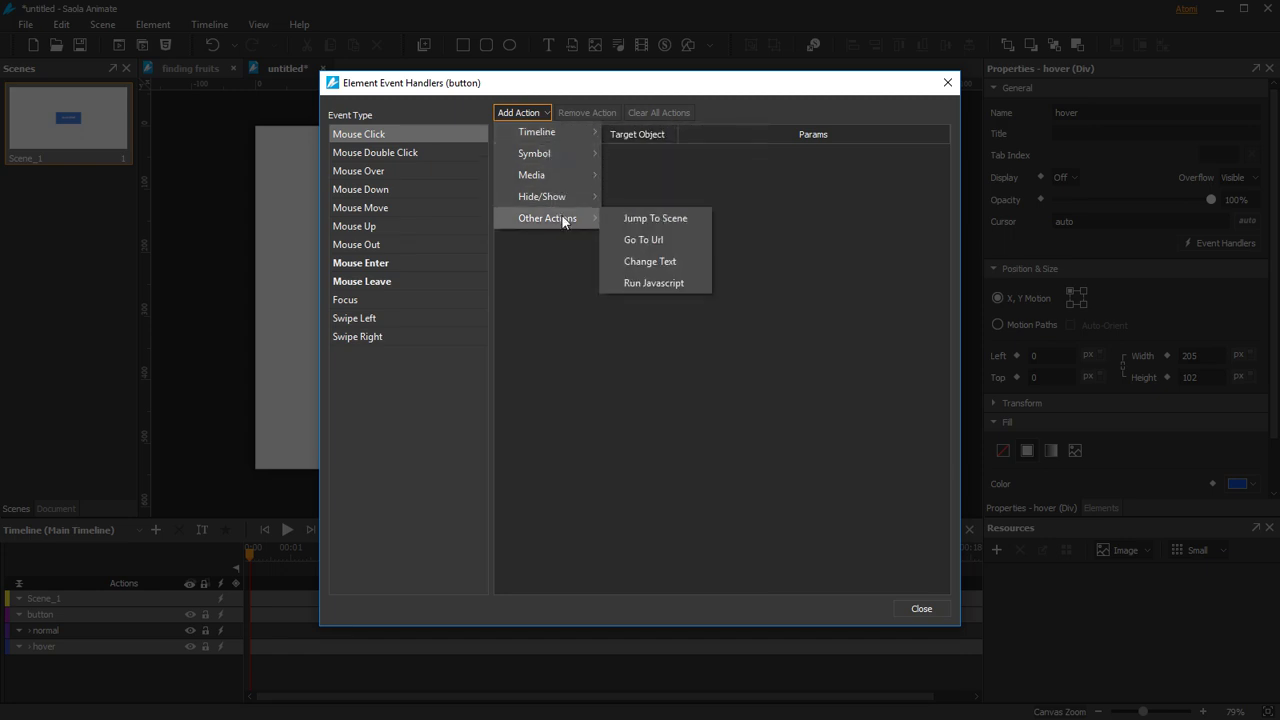
{"action": "left_click", "coordinate": [645, 240]}
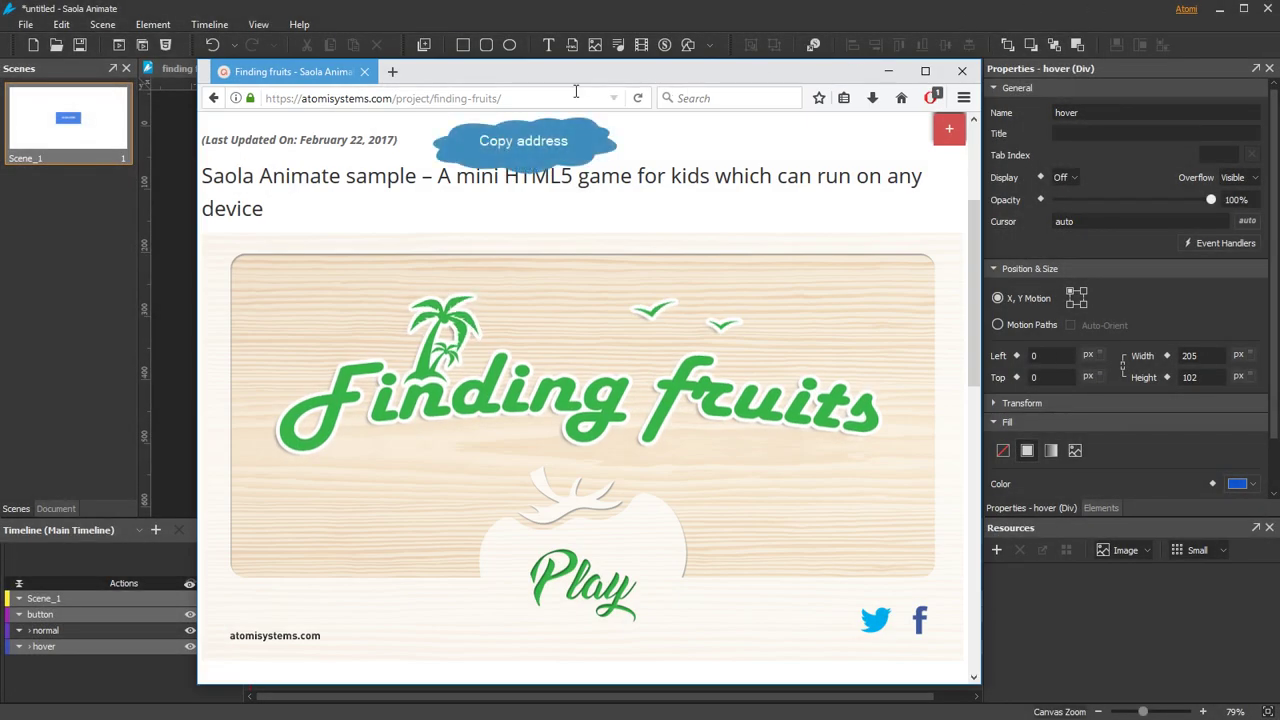
{"action": "left_click", "coordinate": [577, 90]}
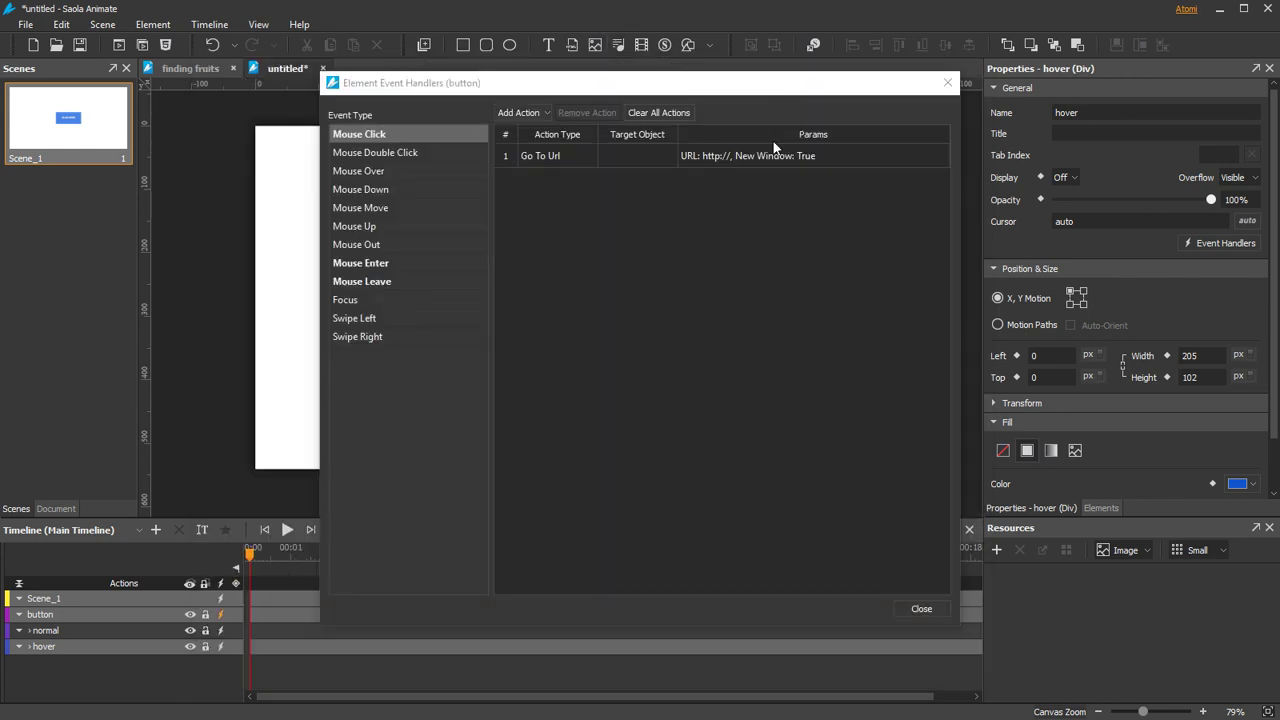
{"action": "left_click", "coordinate": [764, 155]}
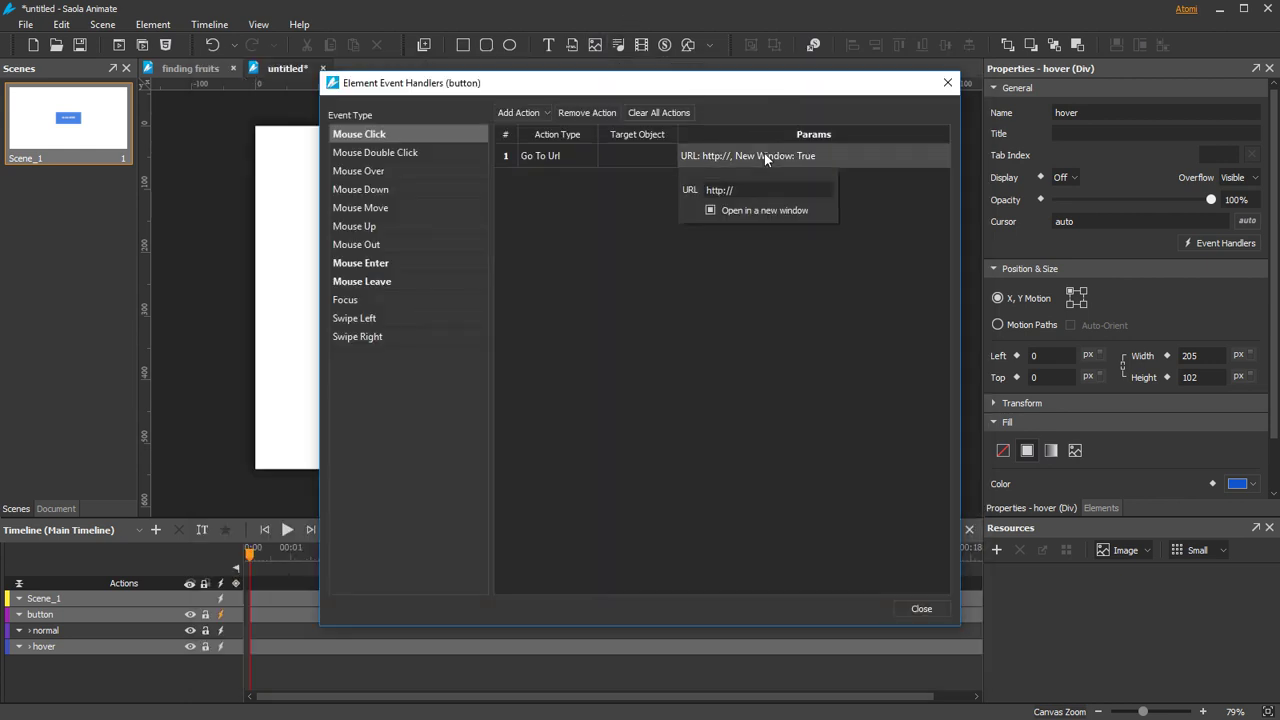
{"action": "left_click", "coordinate": [752, 190]}
{"action": "key", "text": "ctrl+a"}
{"action": "key", "text": "ctrl+v"}
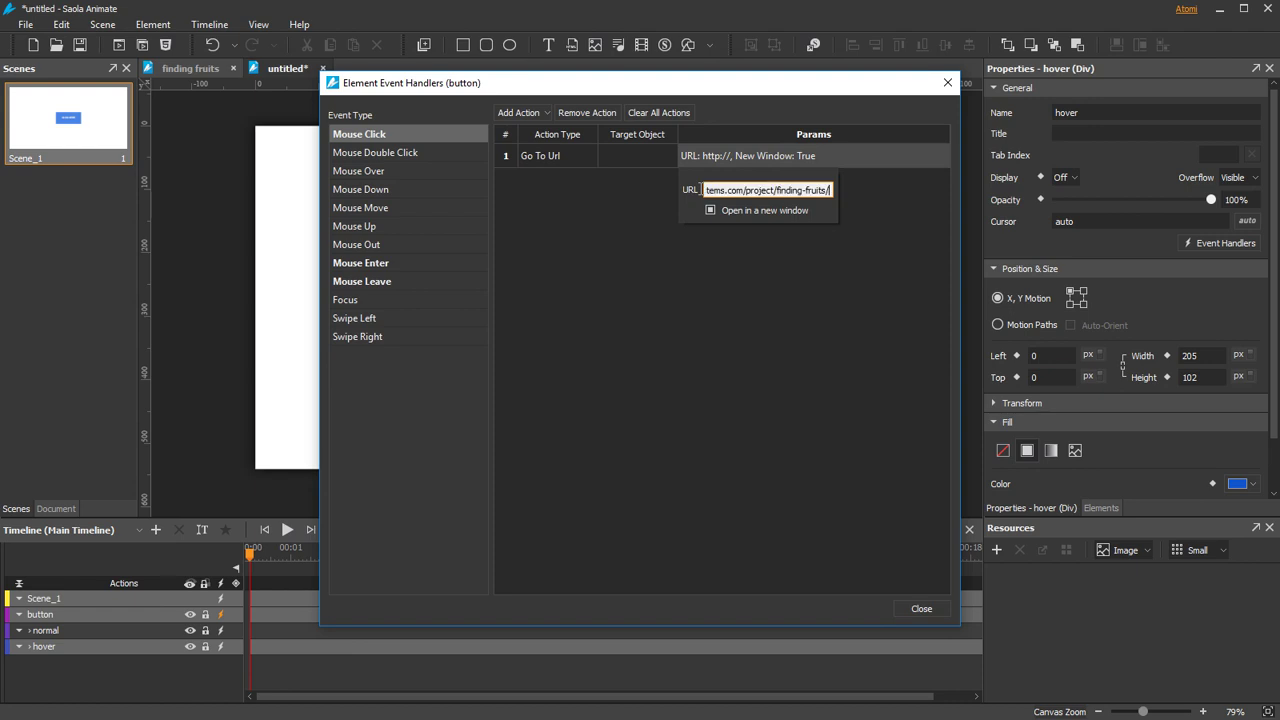
{"action": "left_click", "coordinate": [871, 190]}
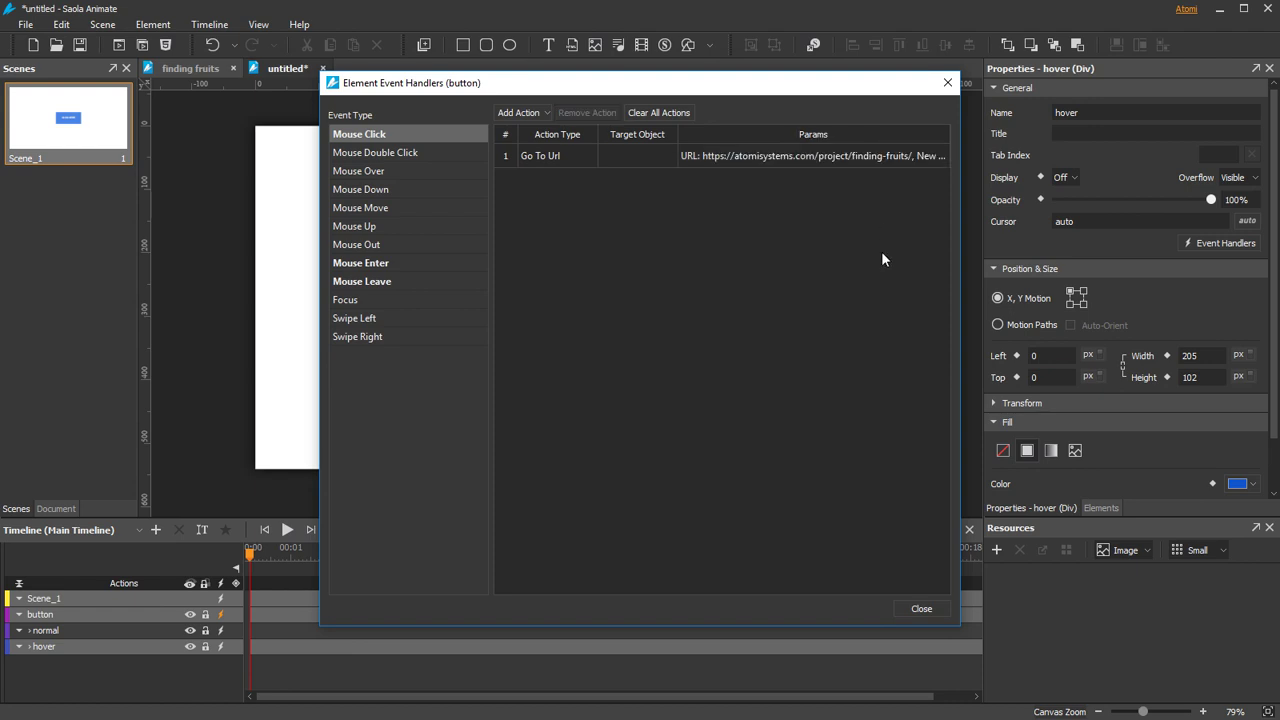
Step: Preview in Firefox and confirm CLICK HERE opens the Finding fruits page in a new tab
{"action": "left_click", "coordinate": [913, 606]}
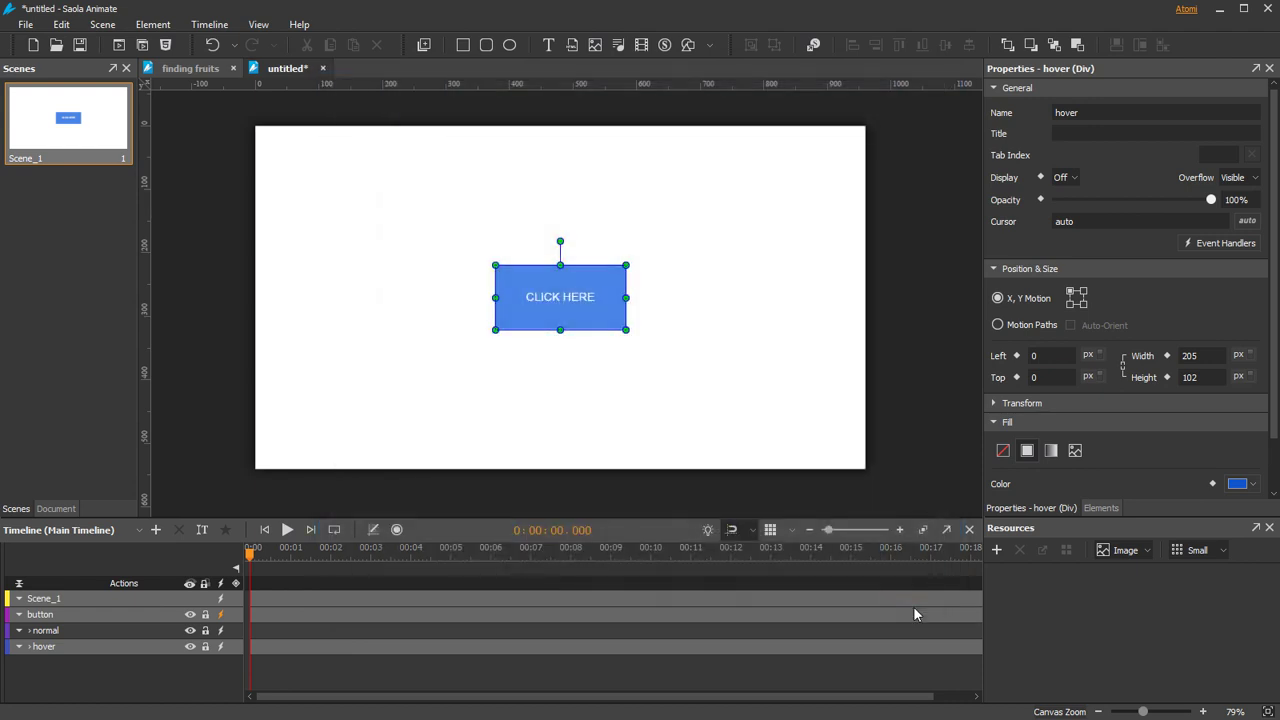
{"action": "key", "text": "F12"}
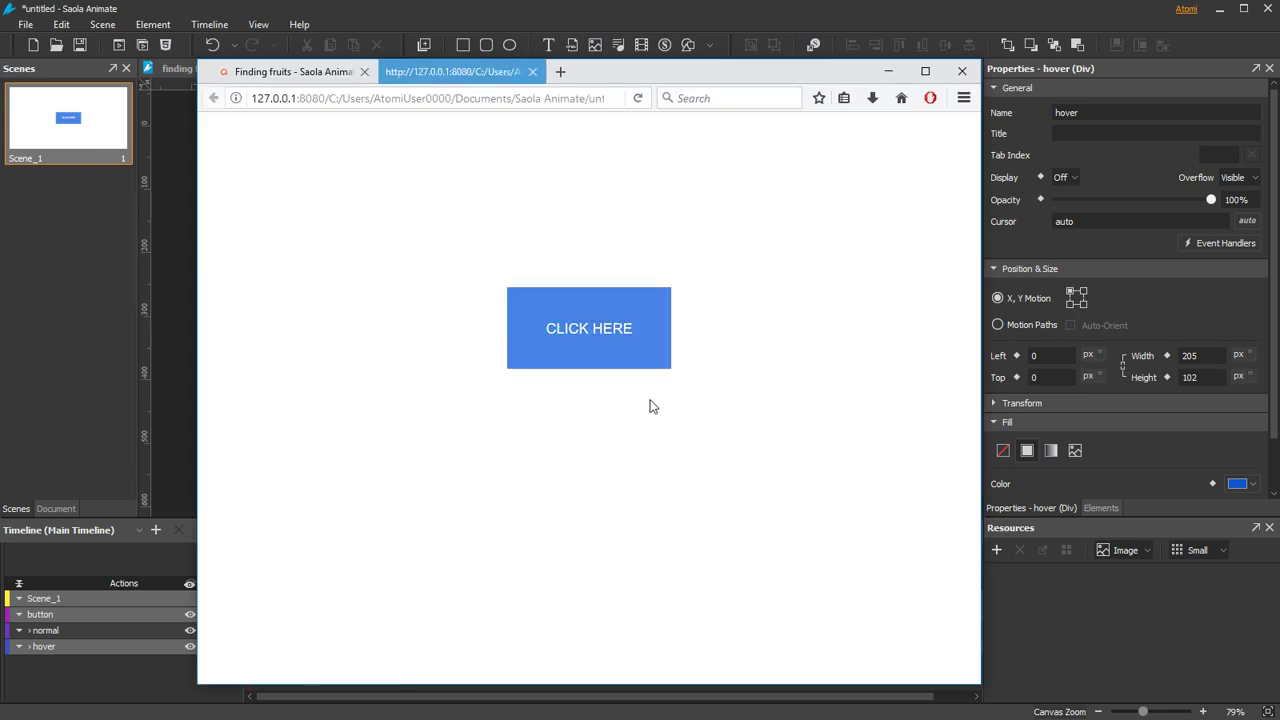
{"action": "left_click", "coordinate": [647, 352]}
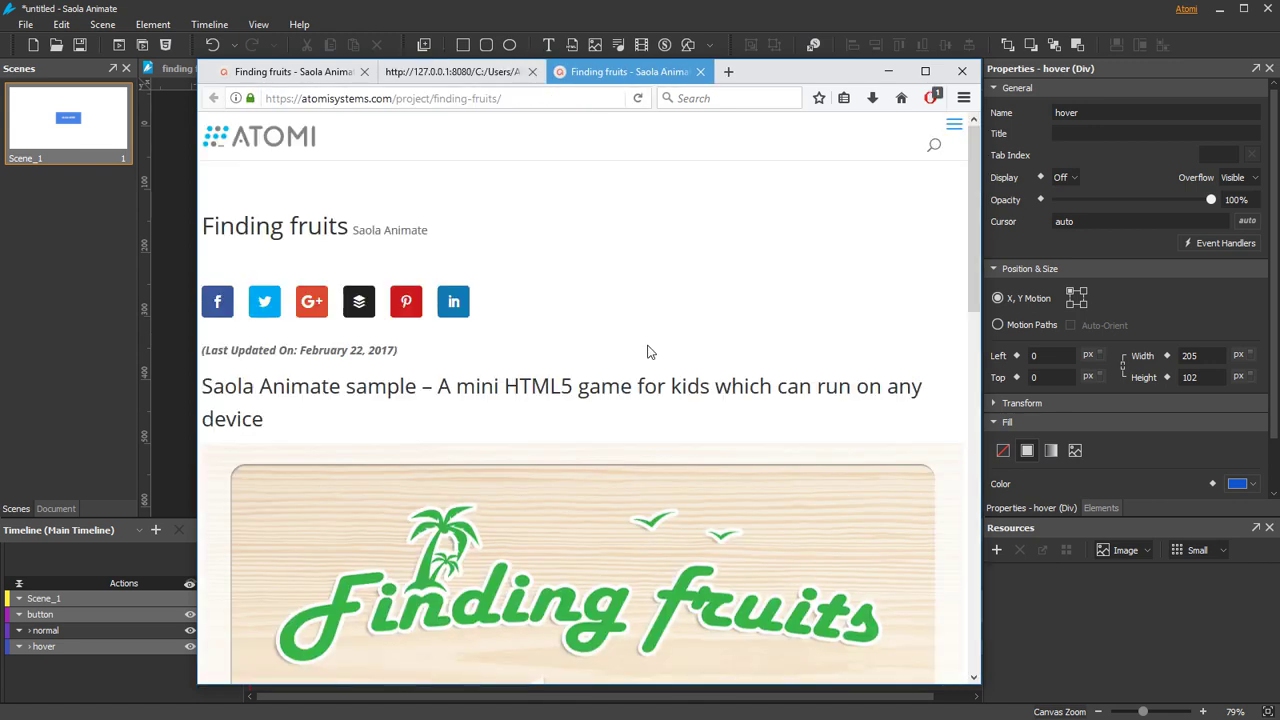
{"action": "left_click", "coordinate": [472, 80]}
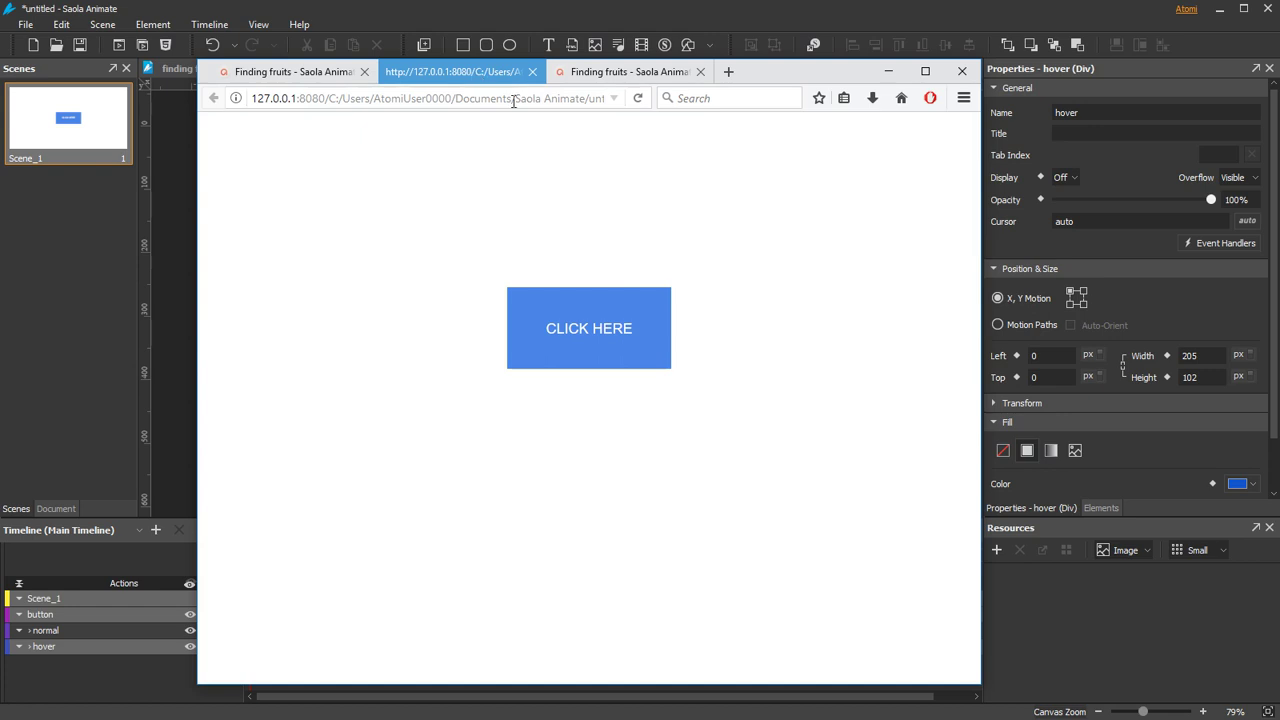
{"action": "left_click", "coordinate": [637, 320]}
Step: Give the button group the pointer cursor and launch a new F12 preview
{"action": "left_click", "coordinate": [176, 472]}
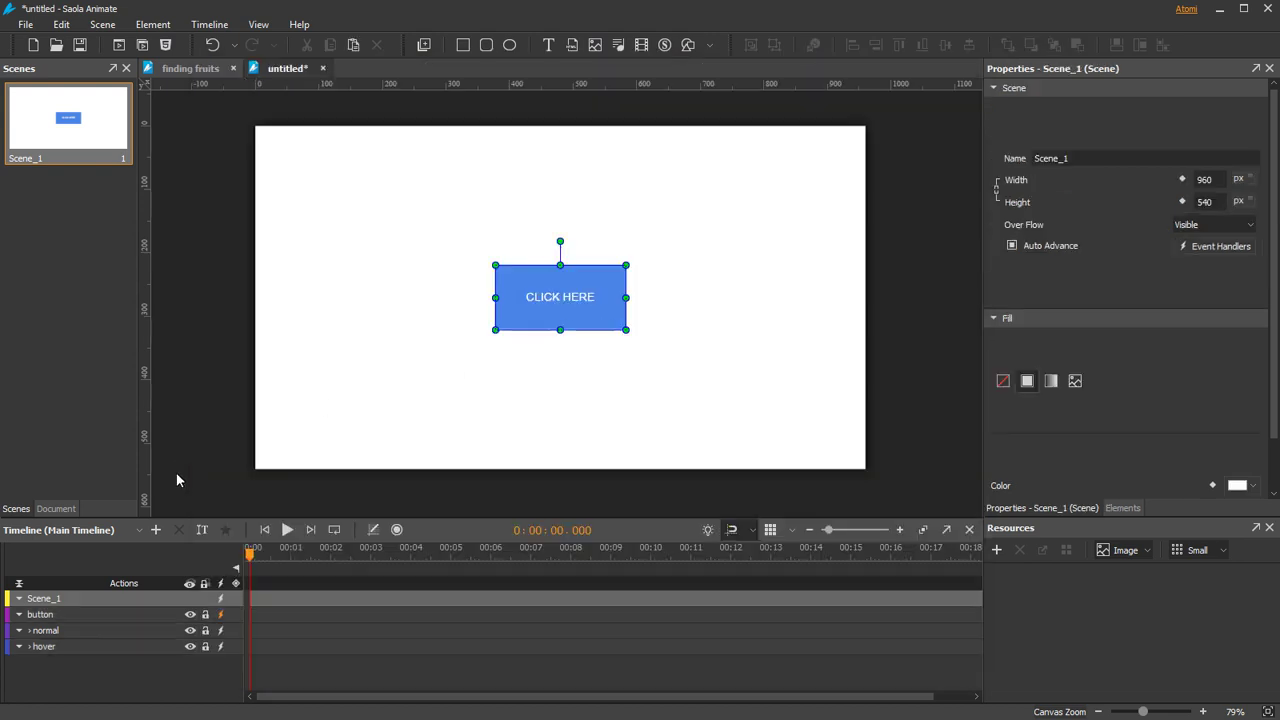
{"action": "left_click", "coordinate": [119, 617]}
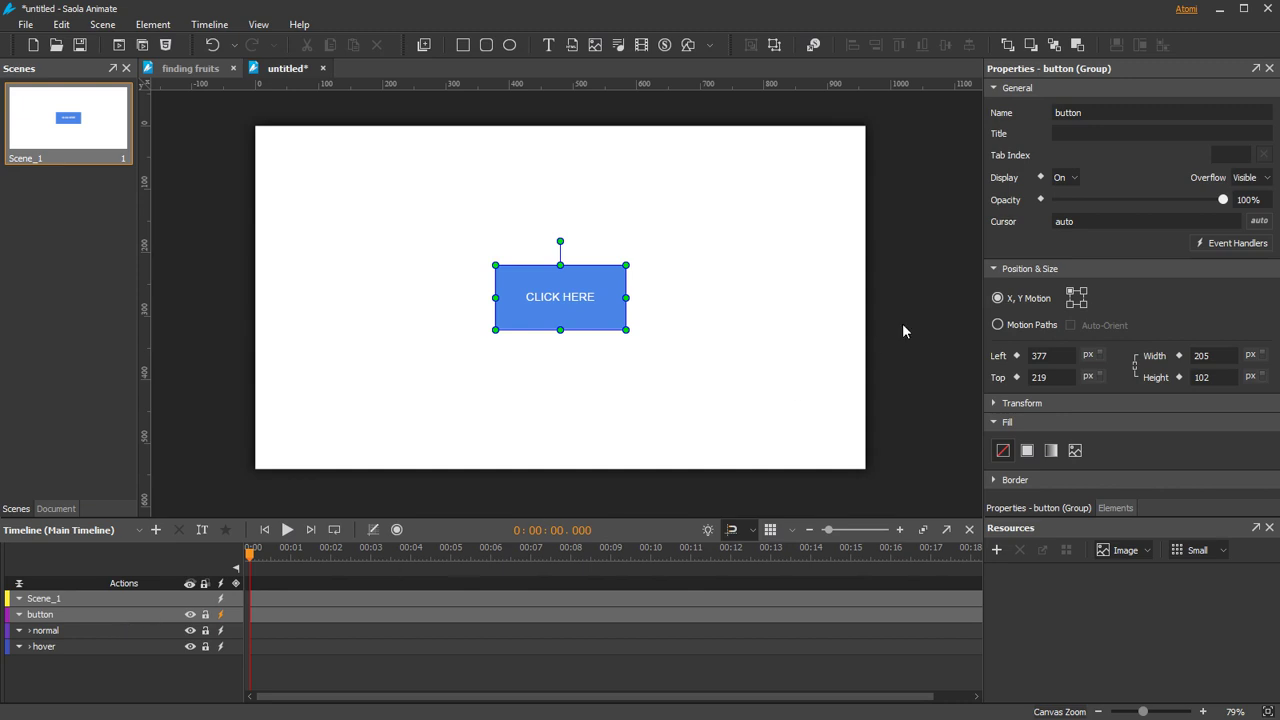
{"action": "left_click", "coordinate": [1257, 221]}
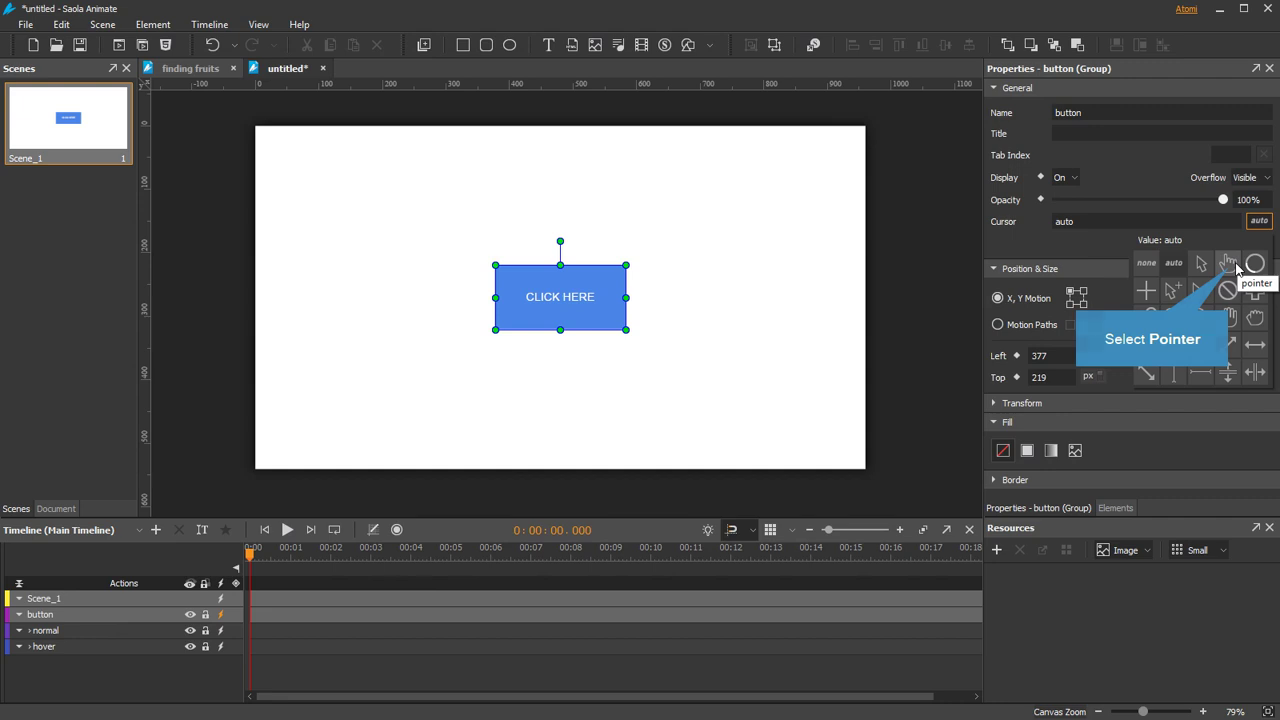
{"action": "left_click", "coordinate": [1230, 264]}
{"action": "key", "text": "F12"}
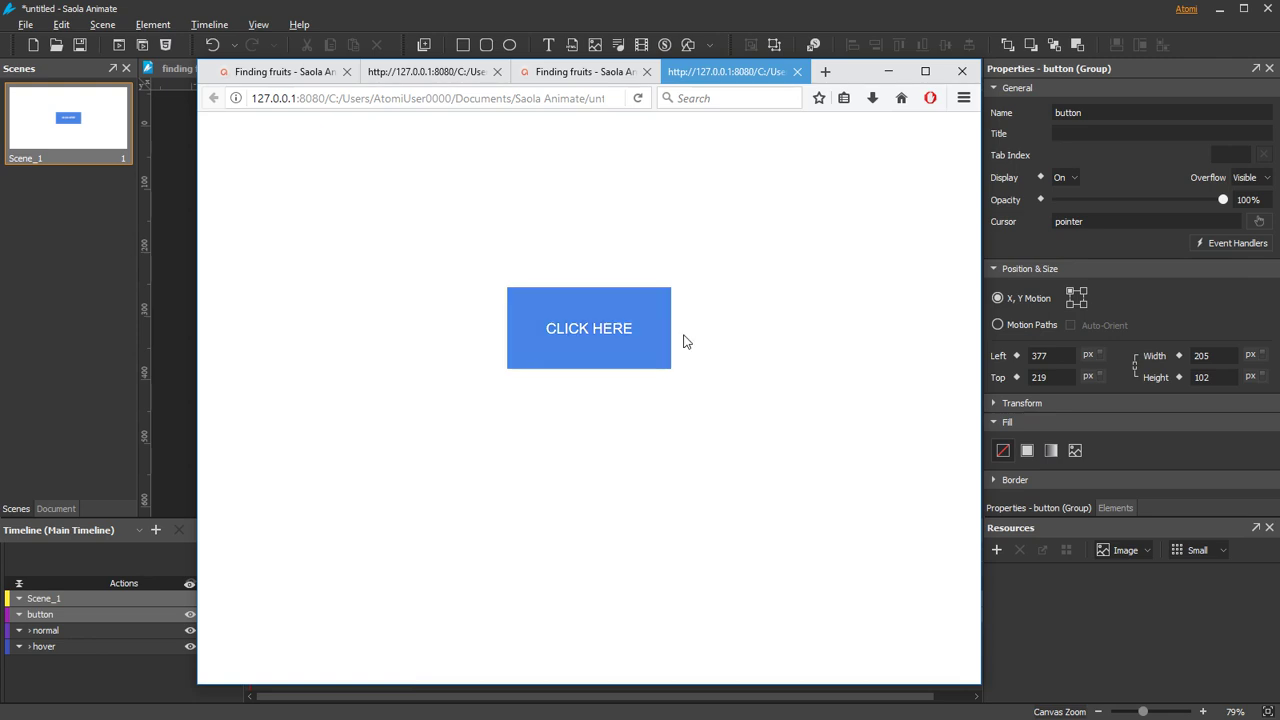
Step: Click CLICK HERE in the preview to check the Finding fruits page opens again
{"action": "left_click", "coordinate": [591, 356]}
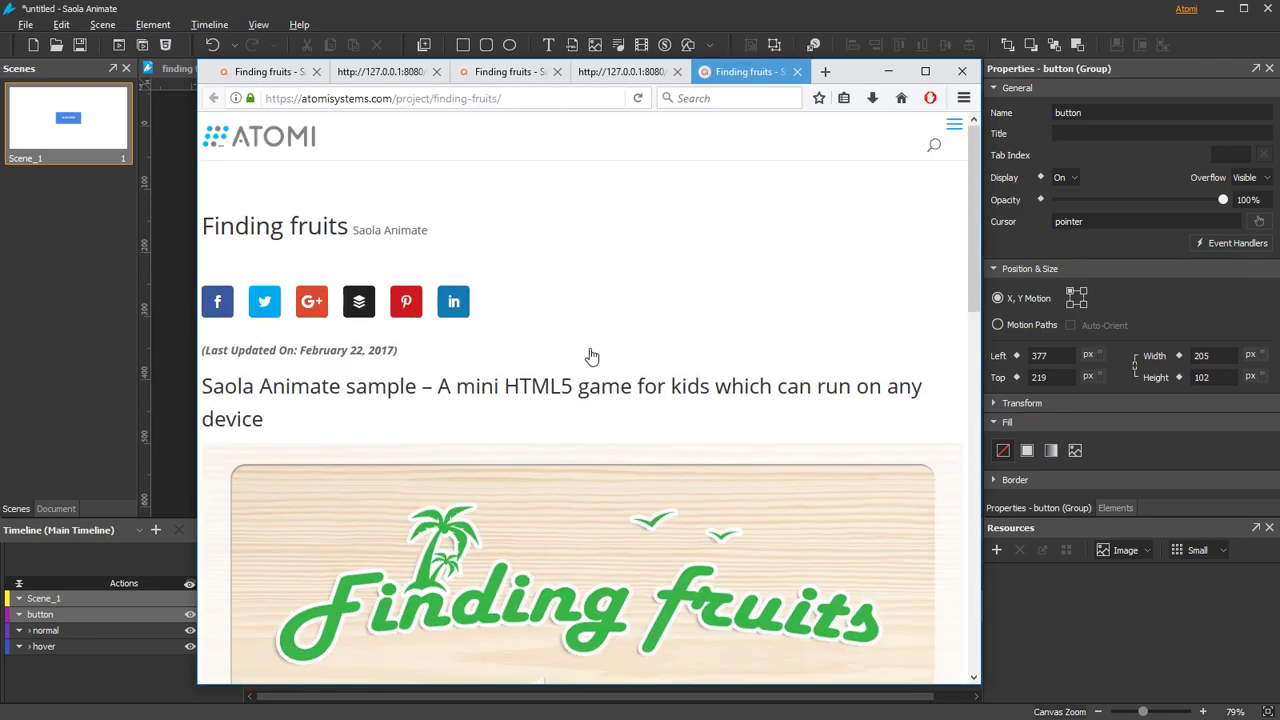